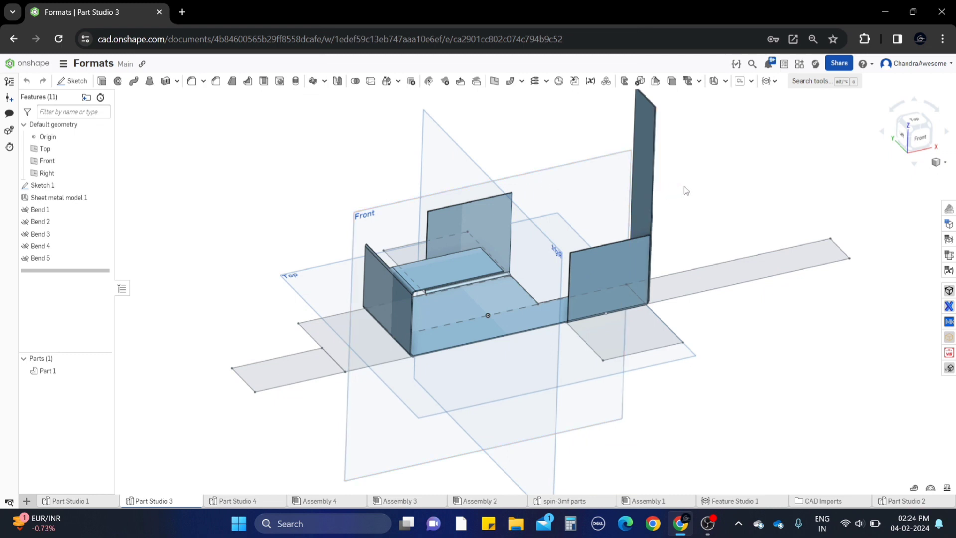
# Step: Examine the folded sheet metal part from several angles and review the available sheet metal operations
pyautogui.scroll(-3, 687, 190)
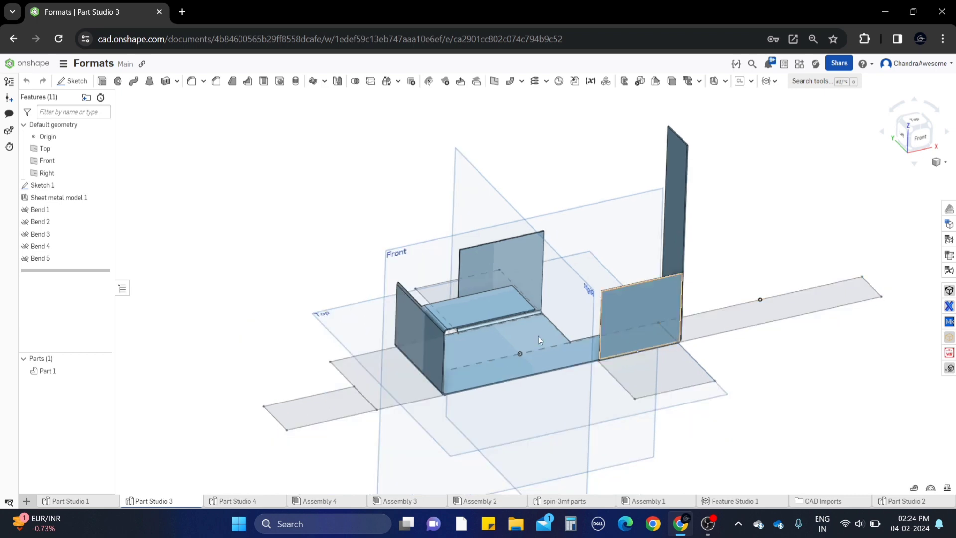
pyautogui.scroll(-2, 462, 336)
pyautogui.moveTo(534, 300); pyautogui.dragTo(668, 308, button='right')
pyautogui.scroll(-3, 668, 308)
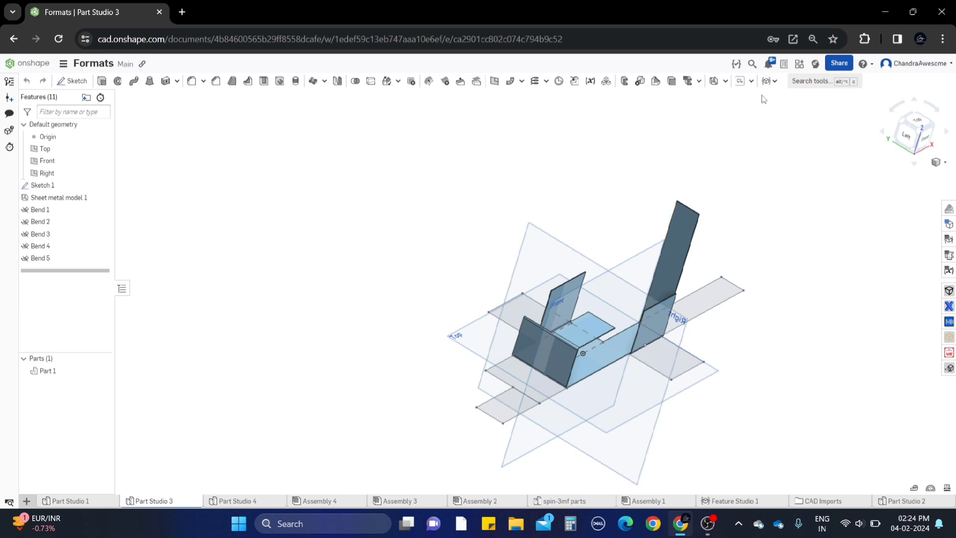
pyautogui.click(725, 81)
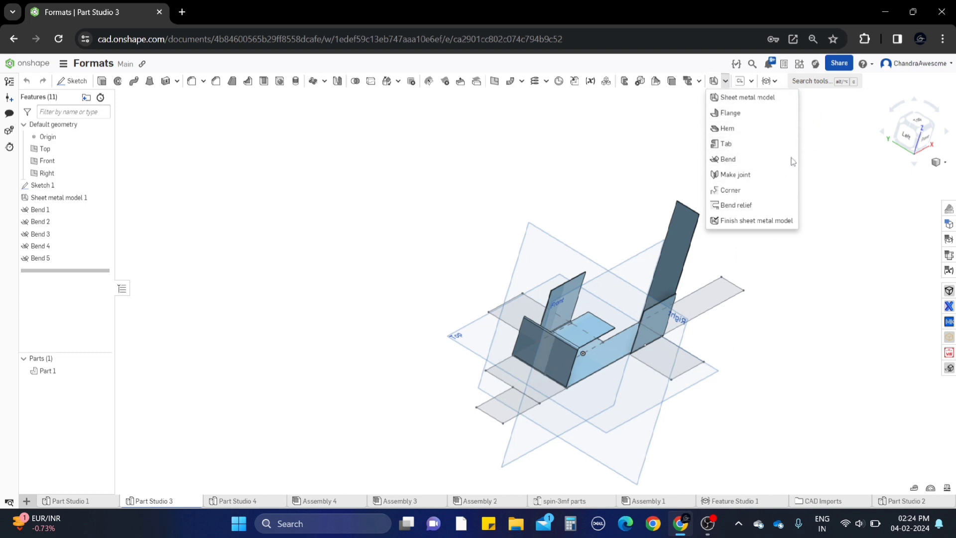
pyautogui.click(580, 208)
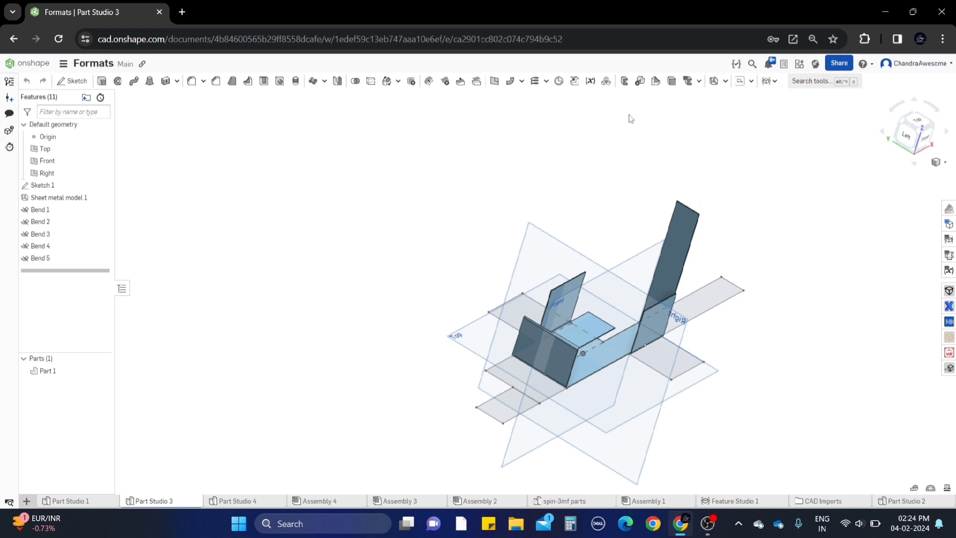
pyautogui.click(726, 82)
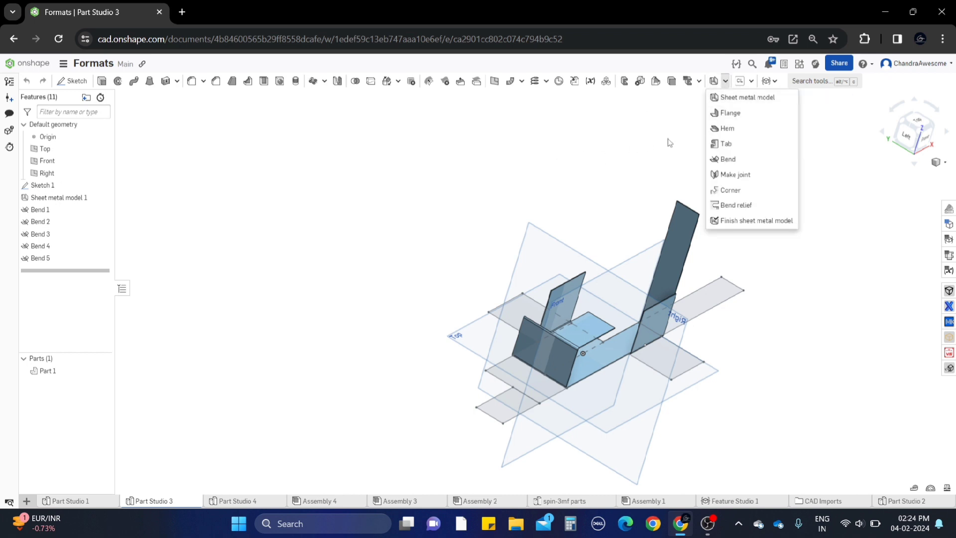
pyautogui.click(497, 208)
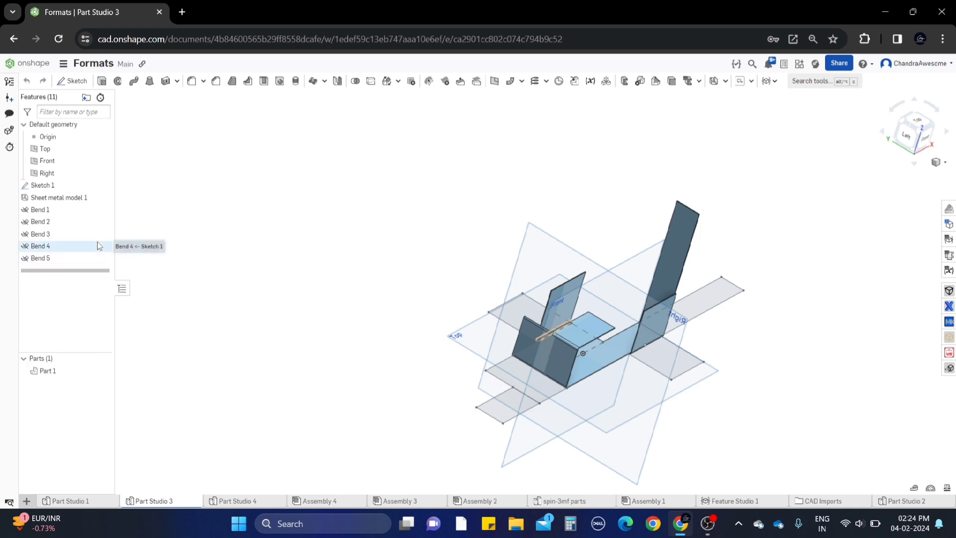
# Step: Hide Sketch 1 and Part 1 so that only the default planes remain displayed
pyautogui.click(101, 186)
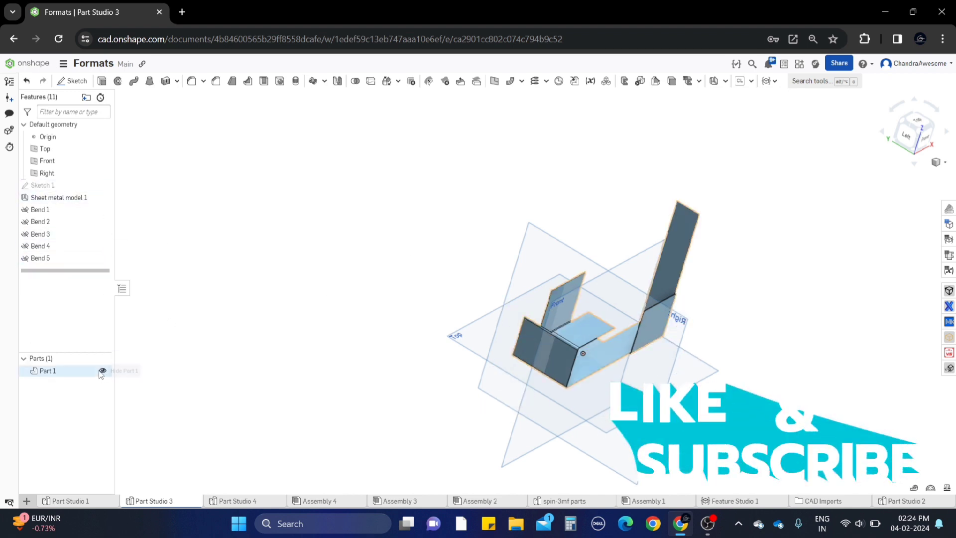
pyautogui.click(102, 370)
pyautogui.moveTo(319, 284); pyautogui.dragTo(699, 243, button='right')
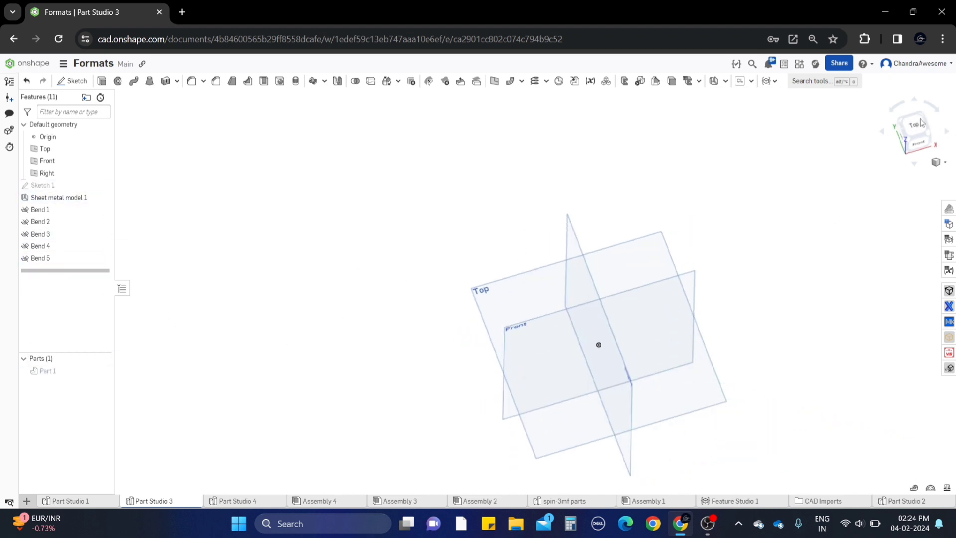
# Step: Start a sketch on the Top plane and draw a corner rectangle about 2.05 by 1.18 in, extending from the plane's left edge
pyautogui.click(921, 123)
pyautogui.click(391, 179)
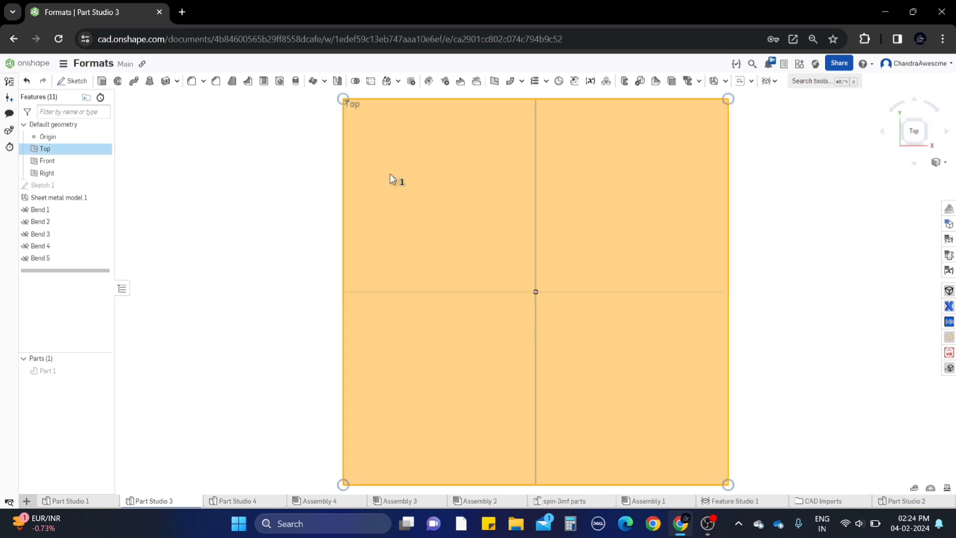
pyautogui.click(73, 81)
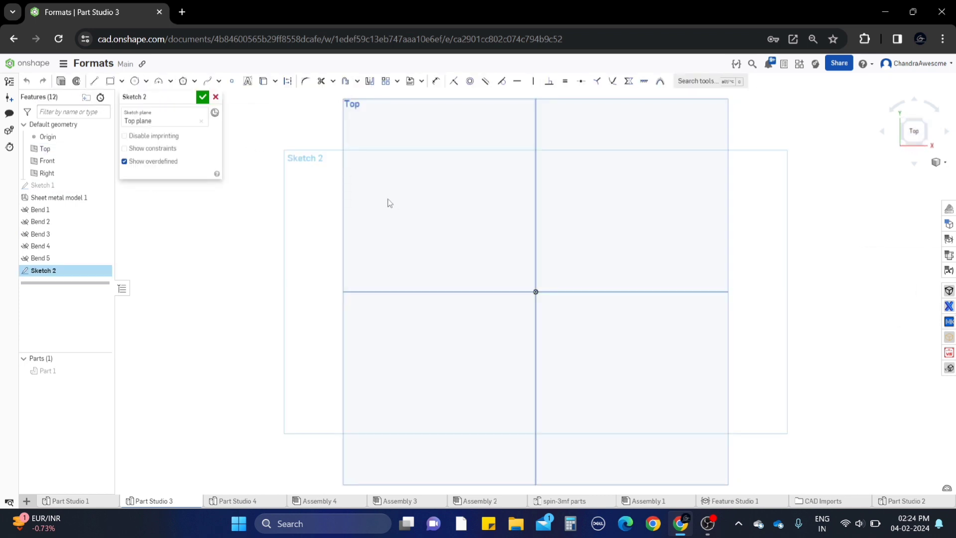
pyautogui.click(110, 81)
pyautogui.scroll(-3, 443, 289)
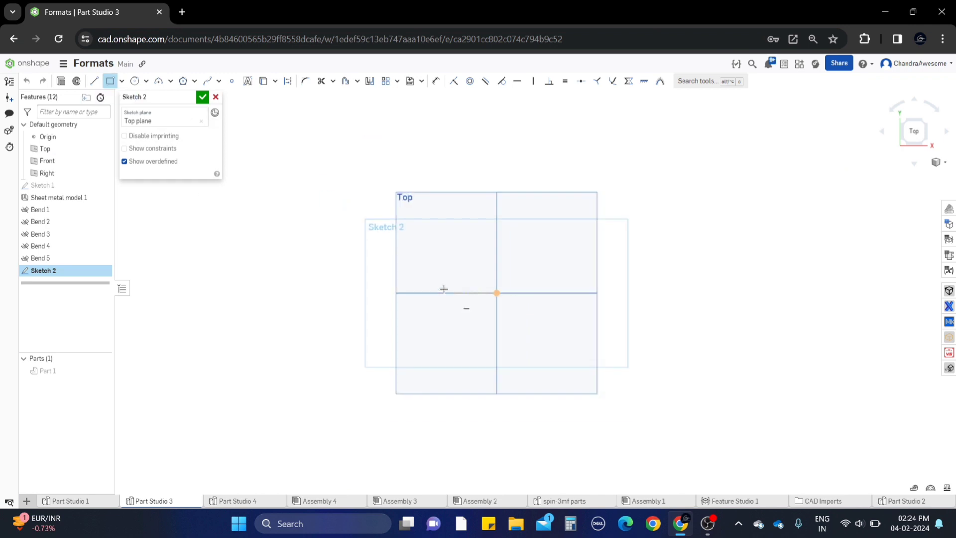
pyautogui.click(396, 263)
pyautogui.click(465, 302)
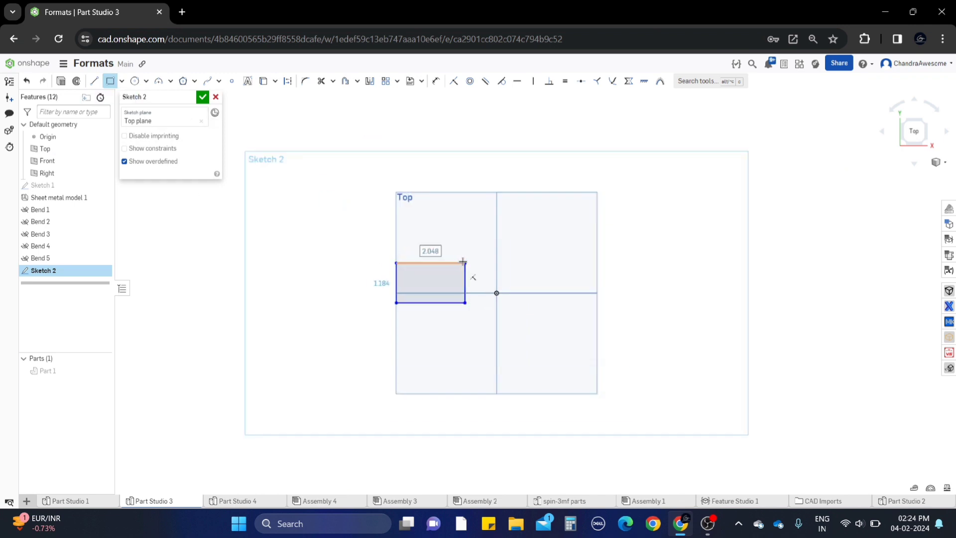
# Step: Draw a rectangle about 3.1 by 1.4 in from the first one's upper-right corner, and a centre rectangle filling the space directly beneath it
pyautogui.click(465, 262)
pyautogui.click(568, 217)
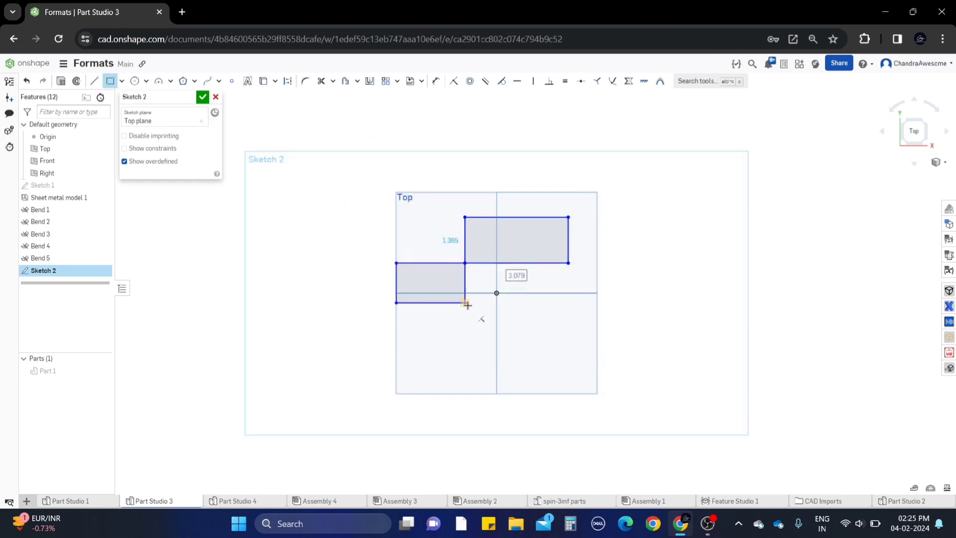
pyautogui.click(465, 303)
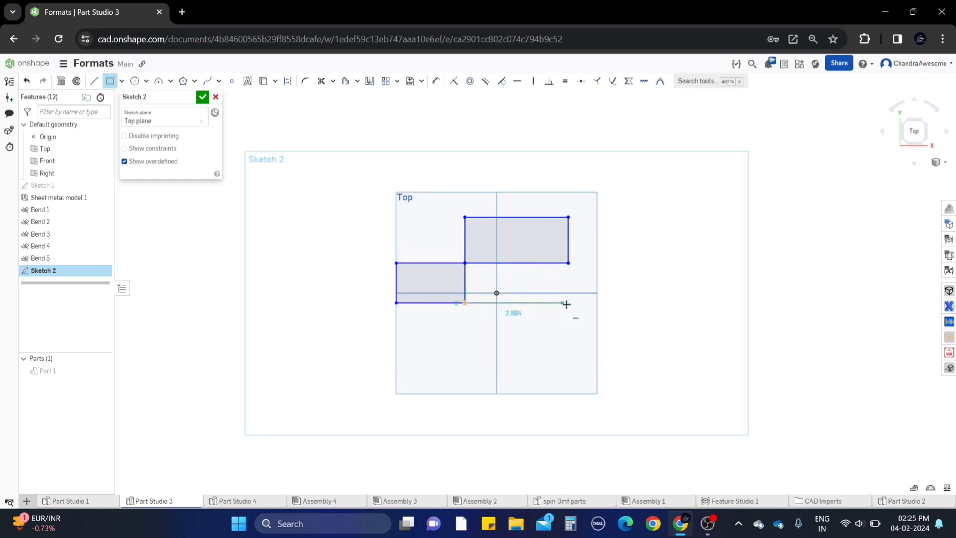
pyautogui.click(568, 263)
# Step: Draw a rectangle below the right part of the centre rectangle, and another about 2.4 by 1.2 in extending from the centre's right edge
pyautogui.click(569, 302)
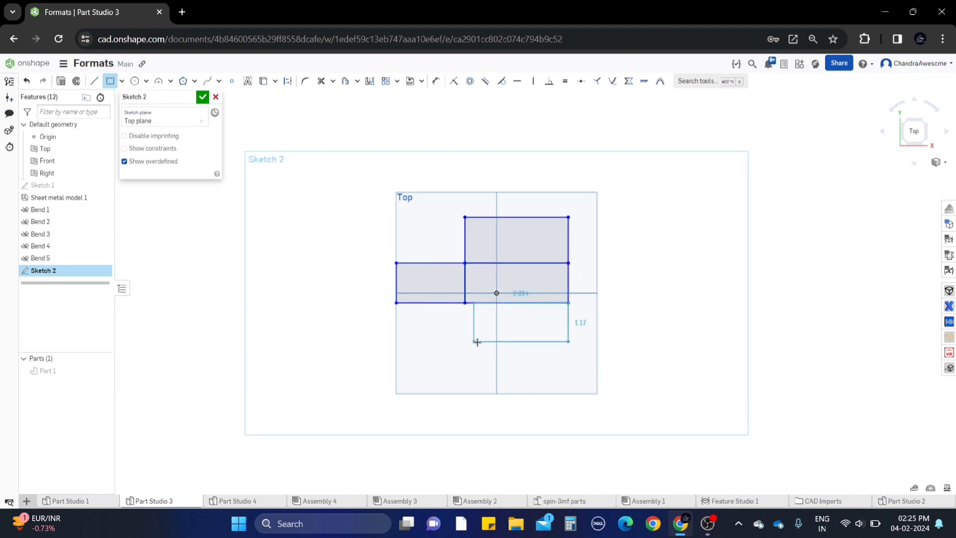
pyautogui.click(507, 345)
pyautogui.click(568, 263)
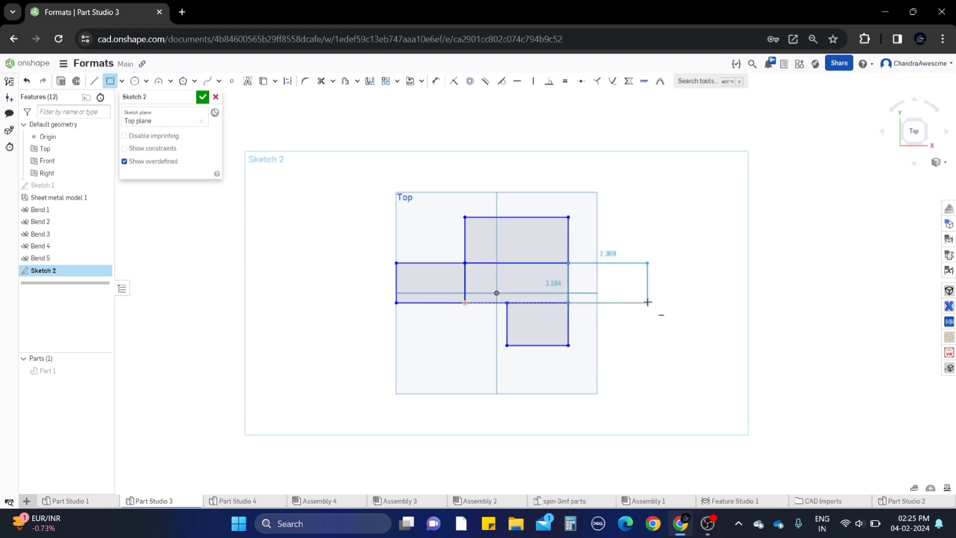
pyautogui.click(648, 302)
# Step: Draw a rectangle right of the upper one and another about 0.92 by 1.32 in below the left one, and accept the sketch
pyautogui.click(568, 217)
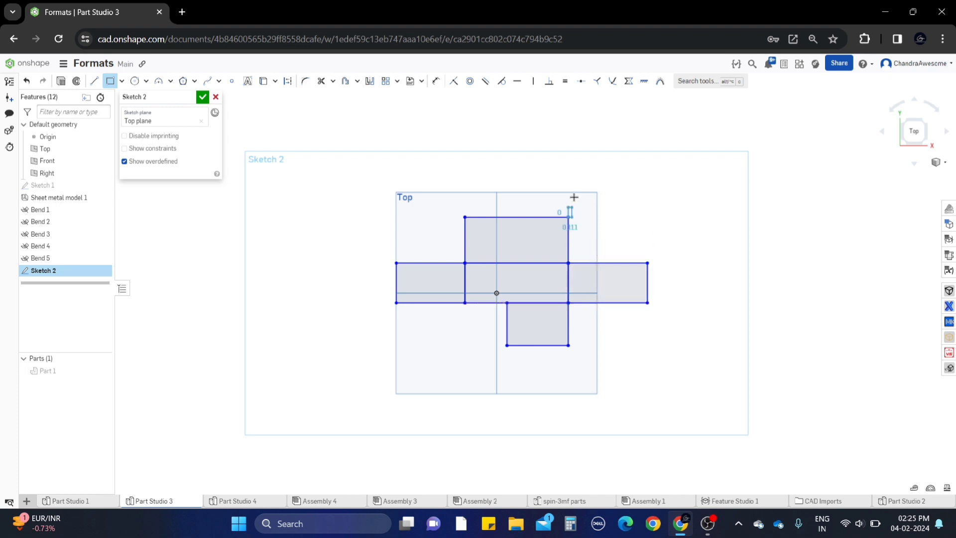
pyautogui.click(616, 262)
pyautogui.click(465, 302)
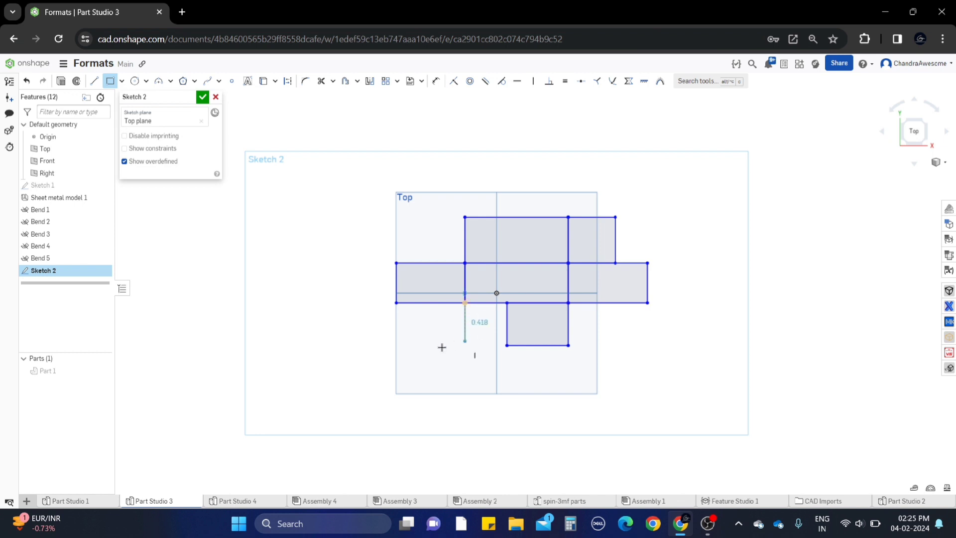
pyautogui.click(434, 347)
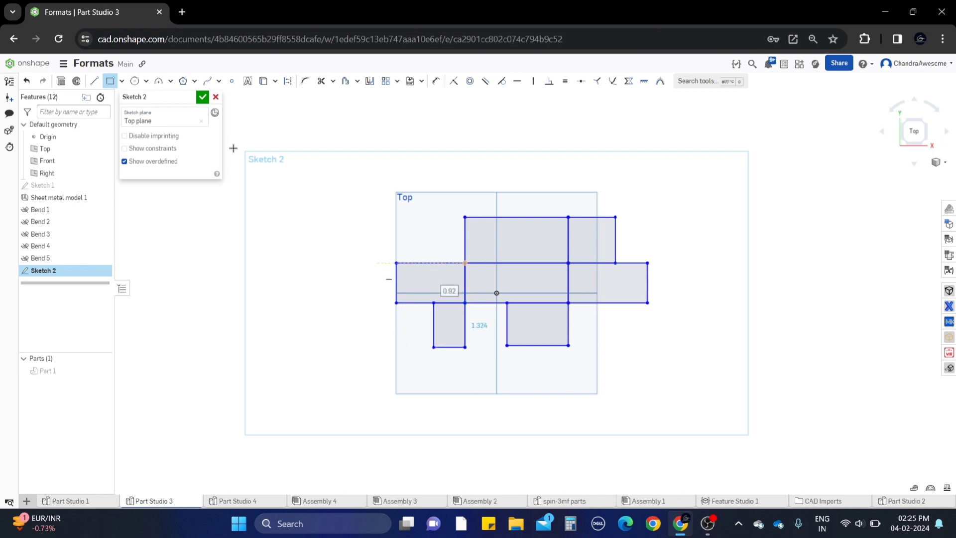
pyautogui.scroll(3, 717, 294)
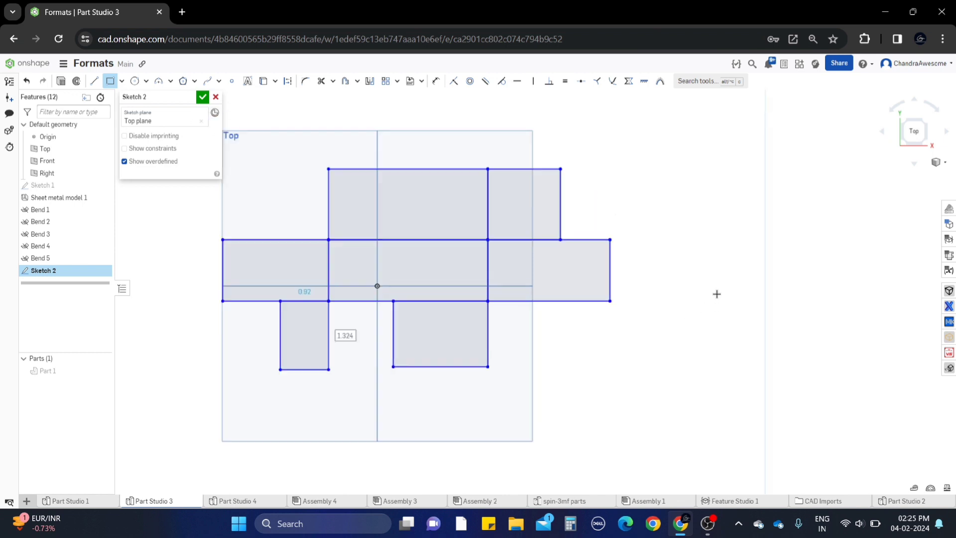
pyautogui.click(202, 96)
# Step: Create a sheet metal model with the Thicken option from all seven rectangular regions of Sketch 2
pyautogui.moveTo(416, 280); pyautogui.dragTo(453, 274, button='middle')
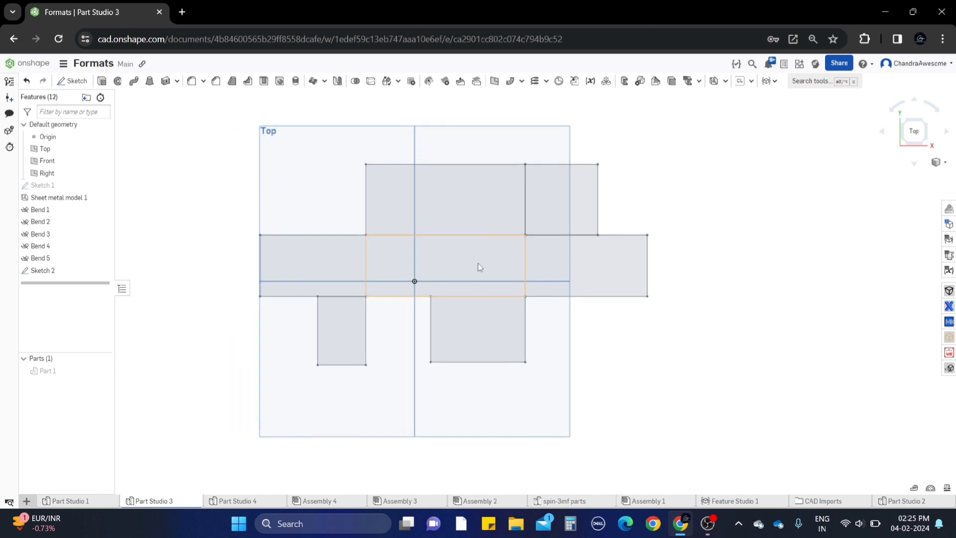
pyautogui.click(713, 80)
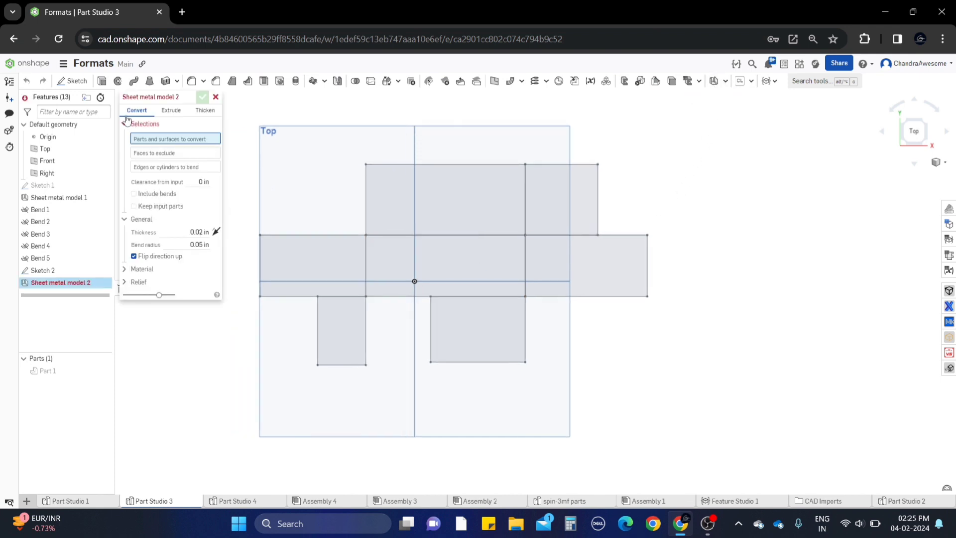
pyautogui.click(205, 111)
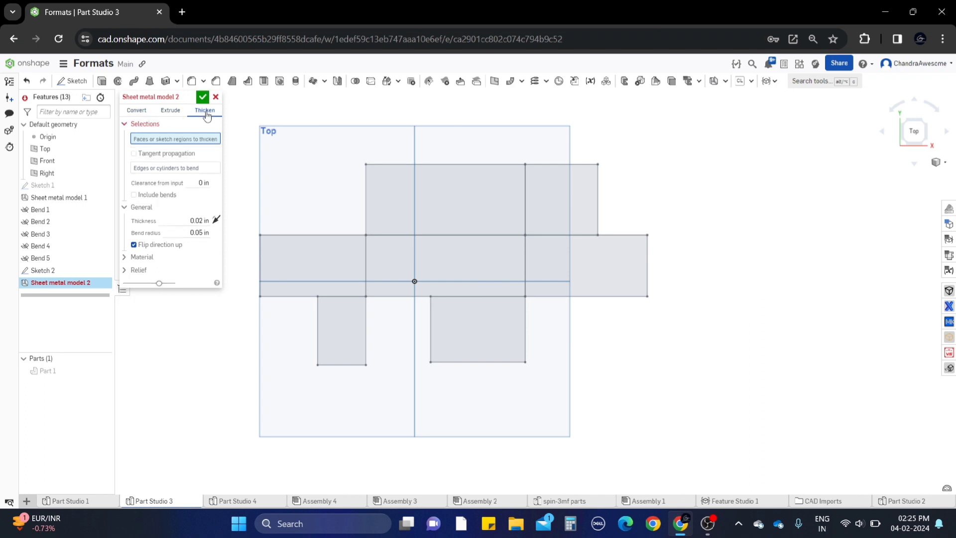
pyautogui.click(341, 265)
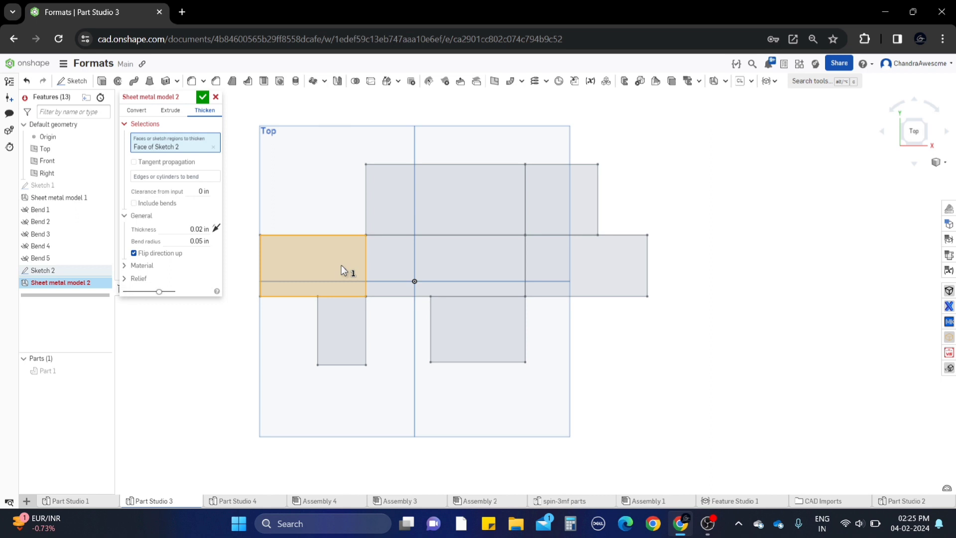
pyautogui.click(342, 321)
pyautogui.click(400, 249)
pyautogui.click(508, 203)
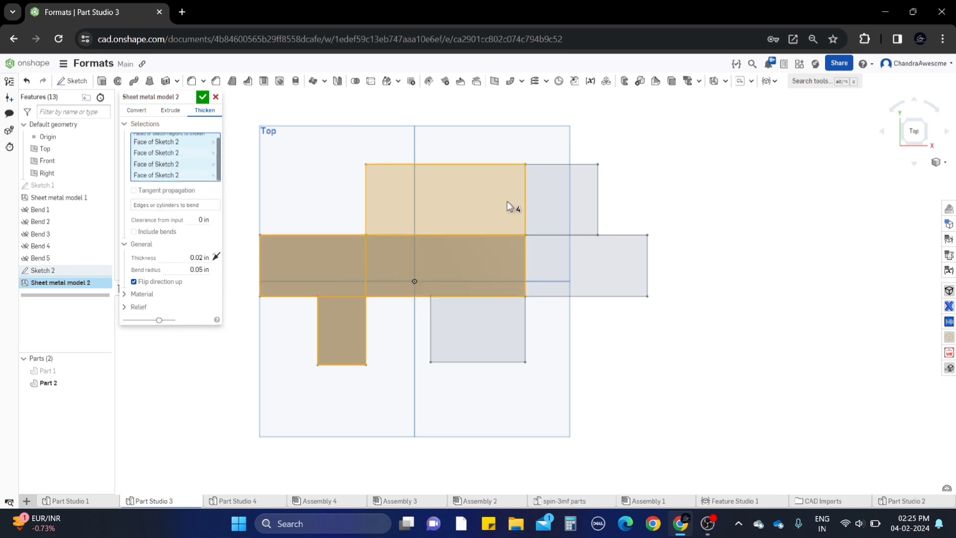
pyautogui.click(557, 211)
pyautogui.click(572, 260)
pyautogui.click(493, 320)
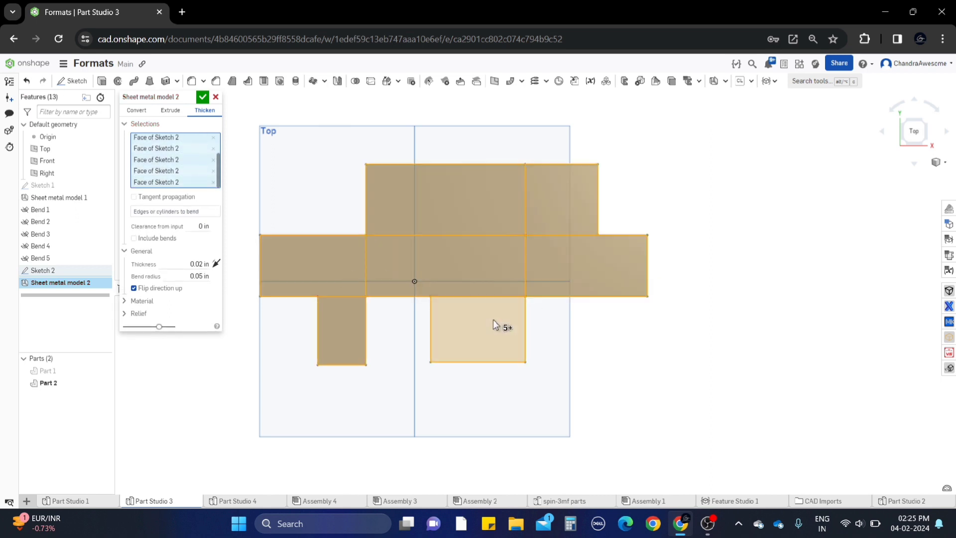
pyautogui.moveTo(493, 320); pyautogui.dragTo(279, 319, button='right')
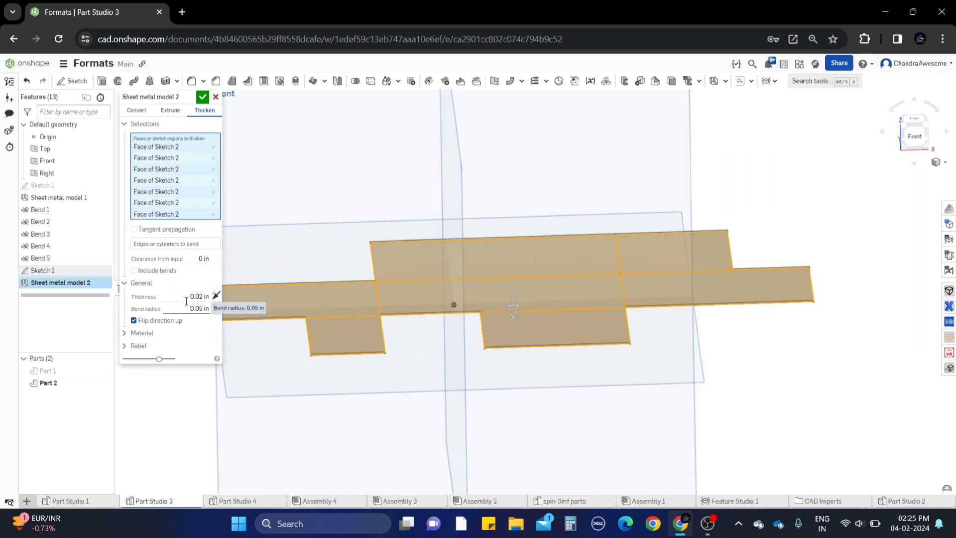
pyautogui.moveTo(542, 295); pyautogui.dragTo(604, 290, button='middle')
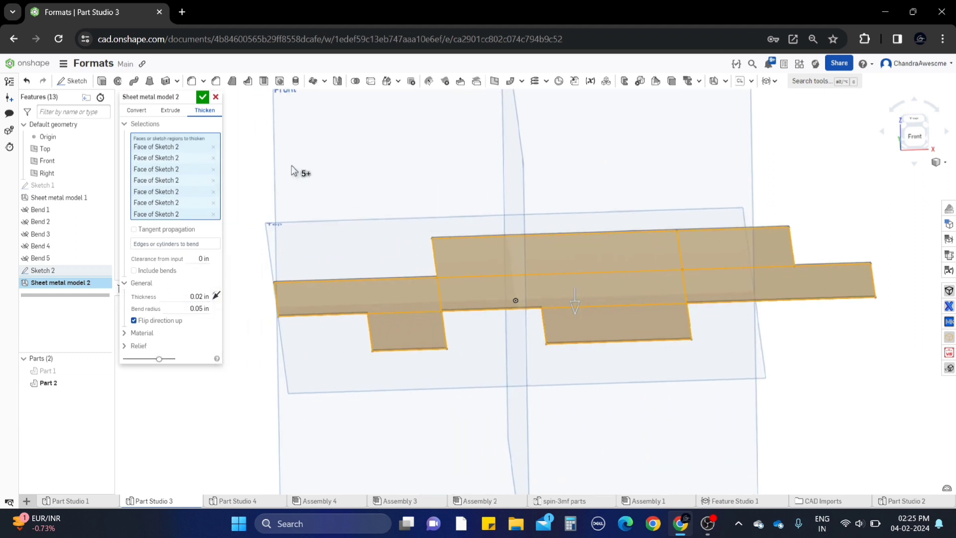
pyautogui.click(202, 97)
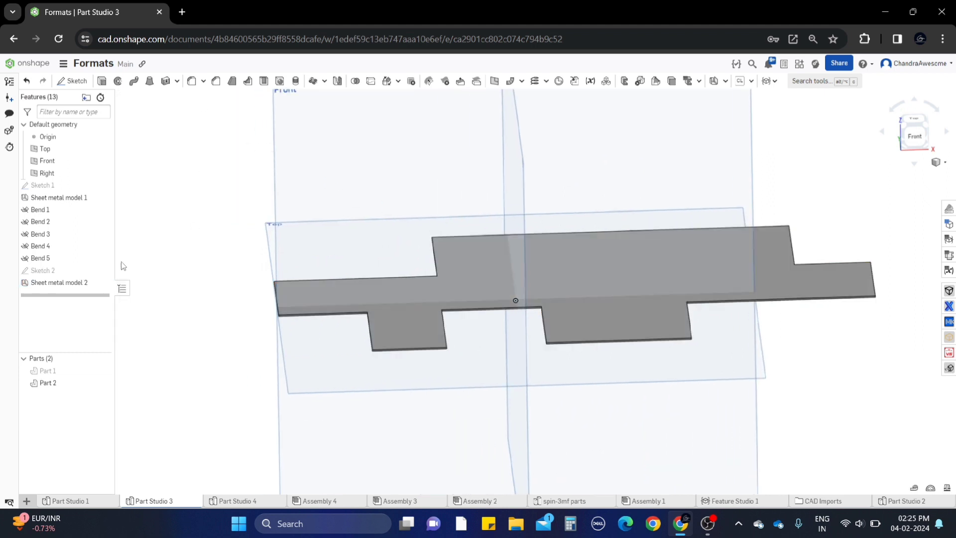
# Step: Reopen Sheet metal model 2 and examine its edges-or-cylinders-to-bend selection against the flat part without changing any settings
pyautogui.rightClick(88, 282)
pyautogui.click(113, 301)
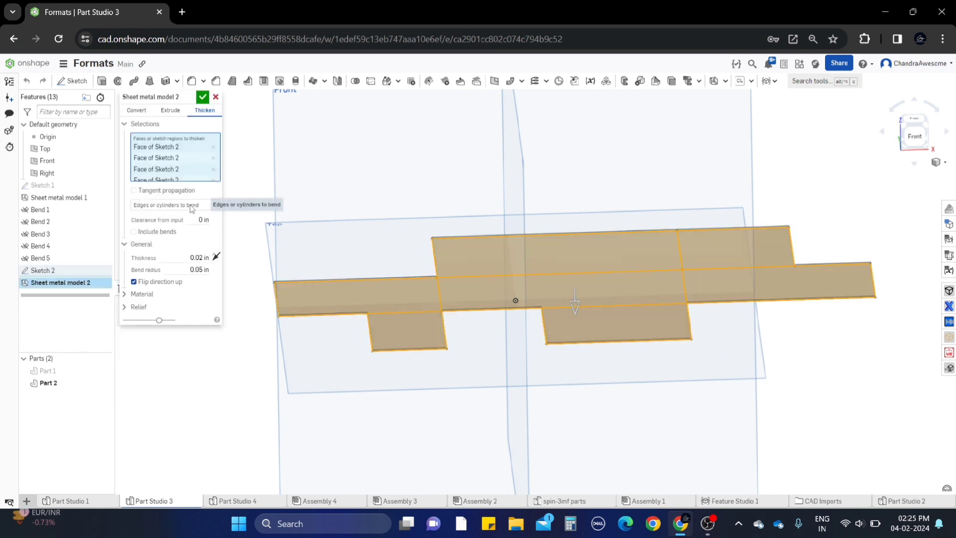
pyautogui.click(162, 205)
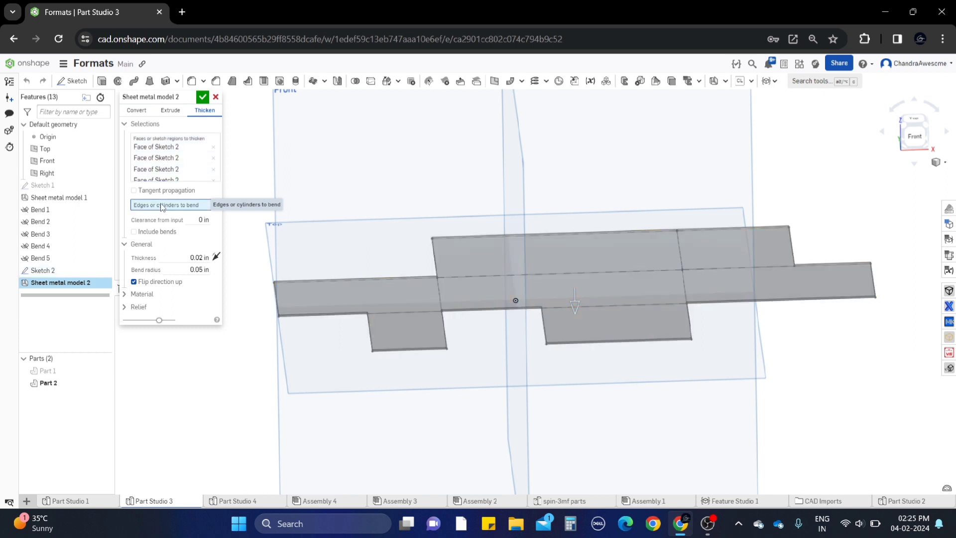
pyautogui.moveTo(447, 300)
pyautogui.mouseDown(button='right')
pyautogui.moveTo(477, 314)
pyautogui.moveTo(435, 307)
pyautogui.mouseUp(button='right')
pyautogui.scroll(3, 447, 306)
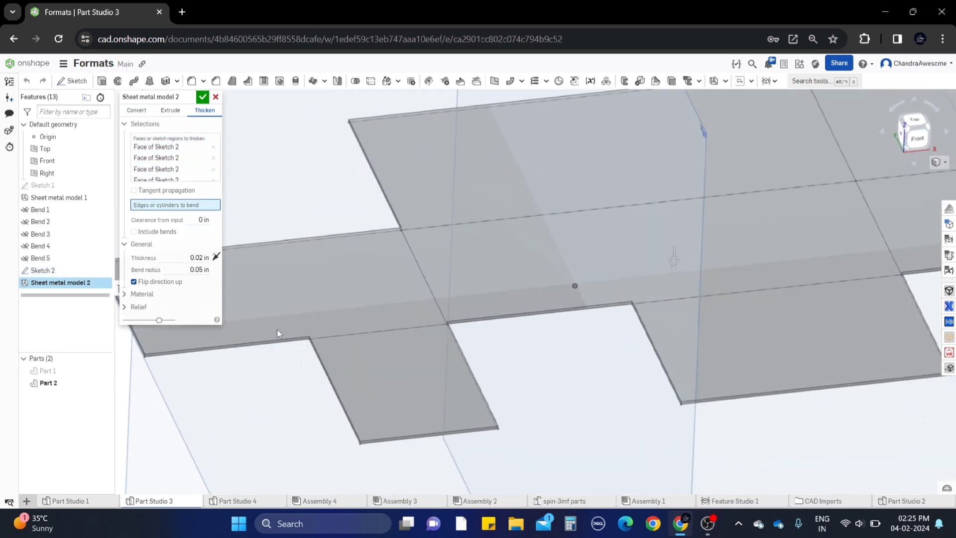
pyautogui.scroll(-5, 420, 298)
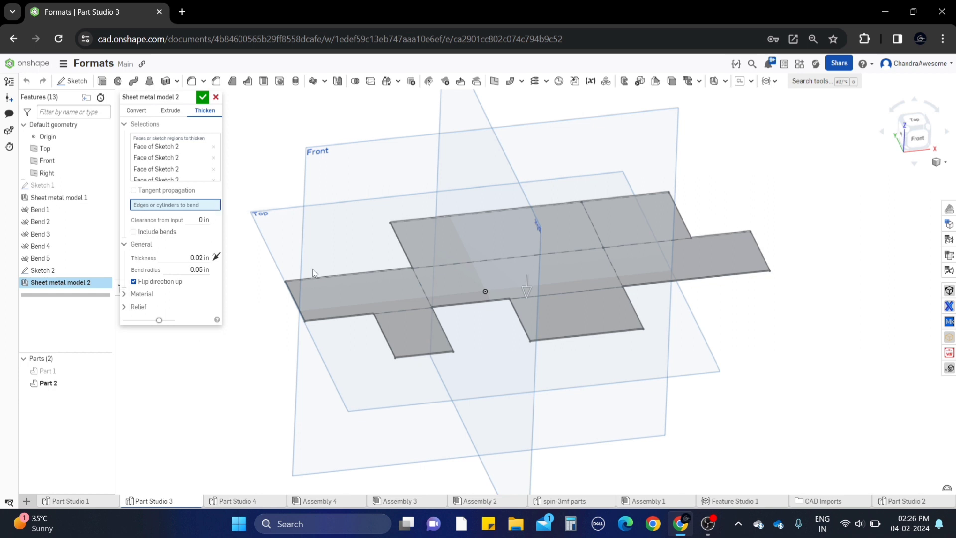
pyautogui.click(205, 98)
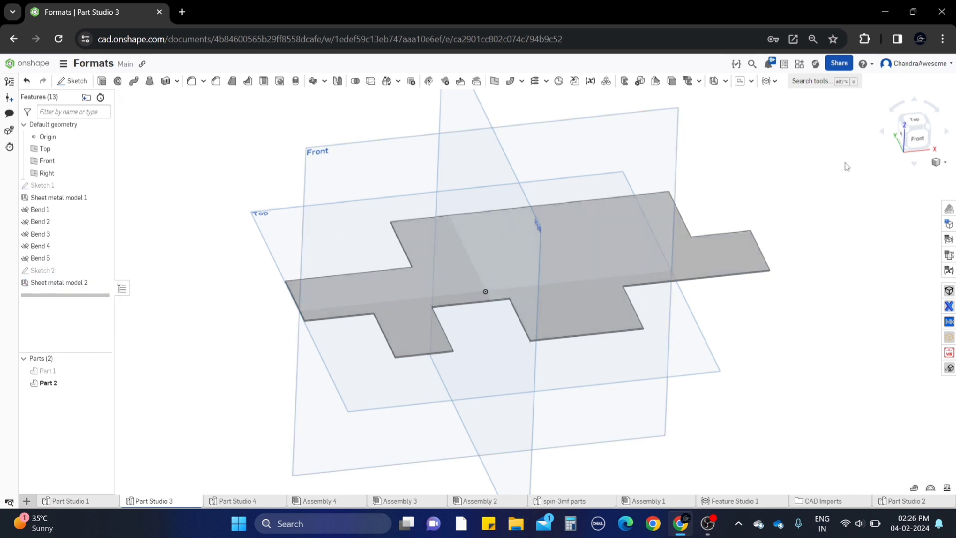
# Step: Start a bend on Sheet metal model 2 along Sketch 2's line between the left rectangle and the centre, with Sketch 2 shown
pyautogui.click(724, 83)
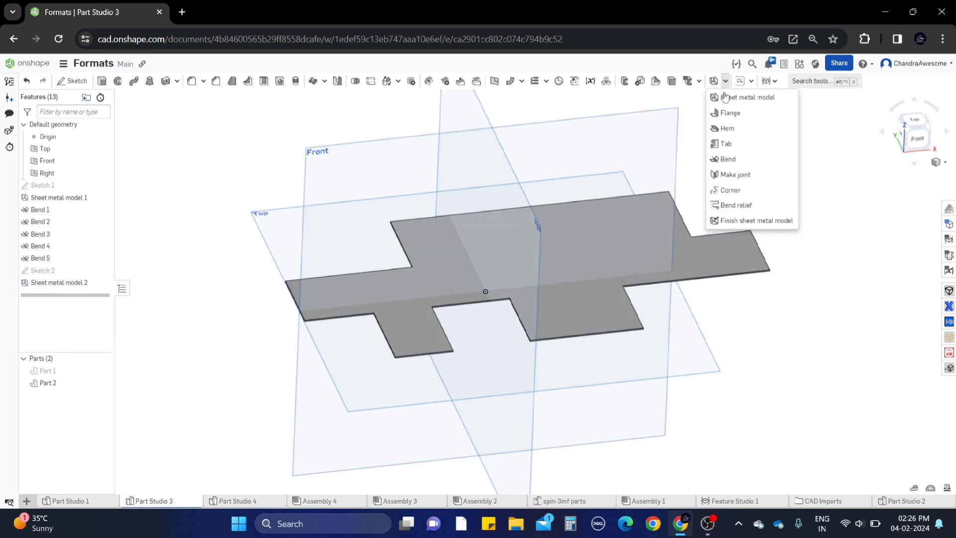
pyautogui.click(732, 160)
pyautogui.scroll(3, 337, 246)
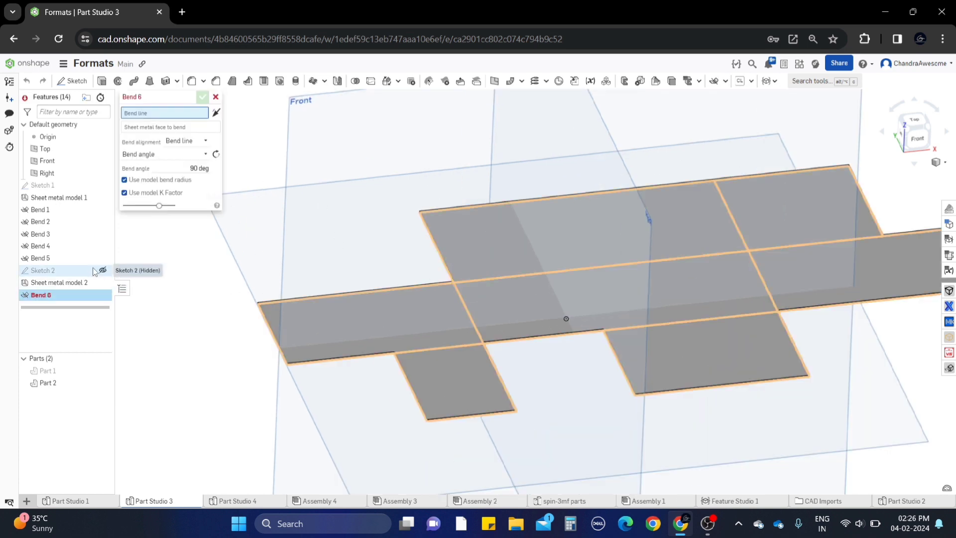
pyautogui.moveTo(399, 211); pyautogui.dragTo(399, 232, button='right')
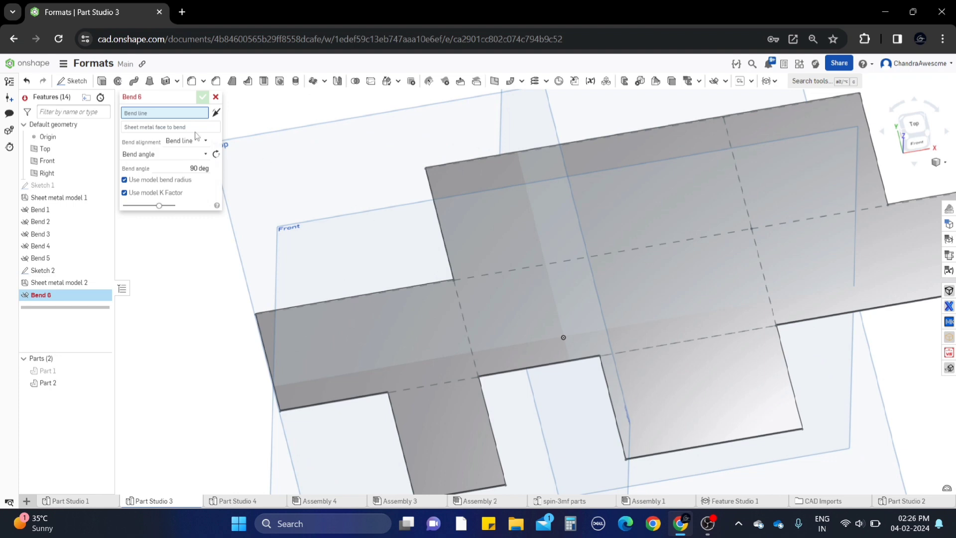
pyautogui.click(462, 311)
pyautogui.click(462, 310)
pyautogui.moveTo(468, 312)
pyautogui.mouseDown(button='right')
pyautogui.moveTo(520, 278)
pyautogui.moveTo(552, 316)
pyautogui.moveTo(534, 324)
pyautogui.moveTo(533, 337)
pyautogui.mouseUp(button='right')
pyautogui.scroll(3, 509, 295)
pyautogui.scroll(-3, 509, 299)
pyautogui.moveTo(509, 299); pyautogui.dragTo(468, 291, button='right')
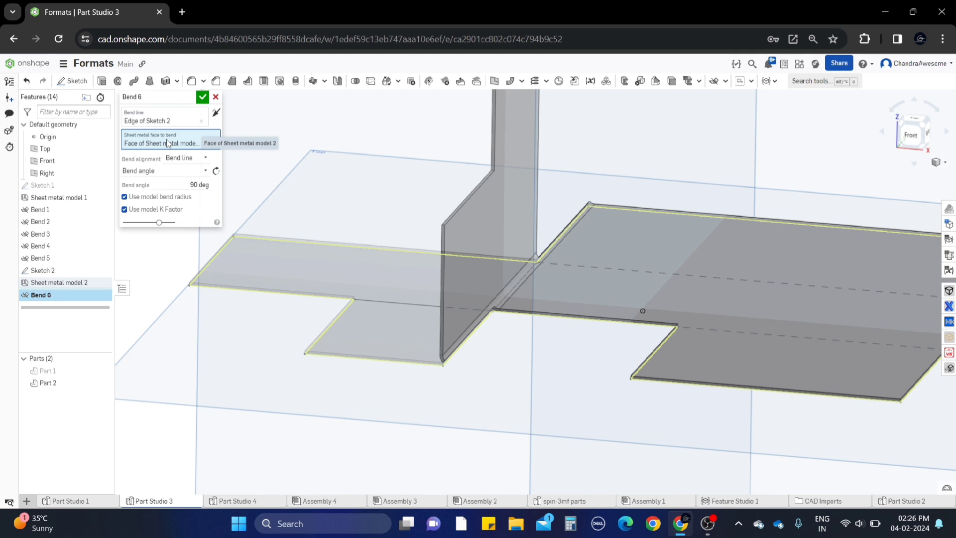
# Step: Replace the bend line with Sketch 2's long line between the centre strip and the upper rectangles, keeping the 90 deg angle
pyautogui.scroll(-2, 336, 186)
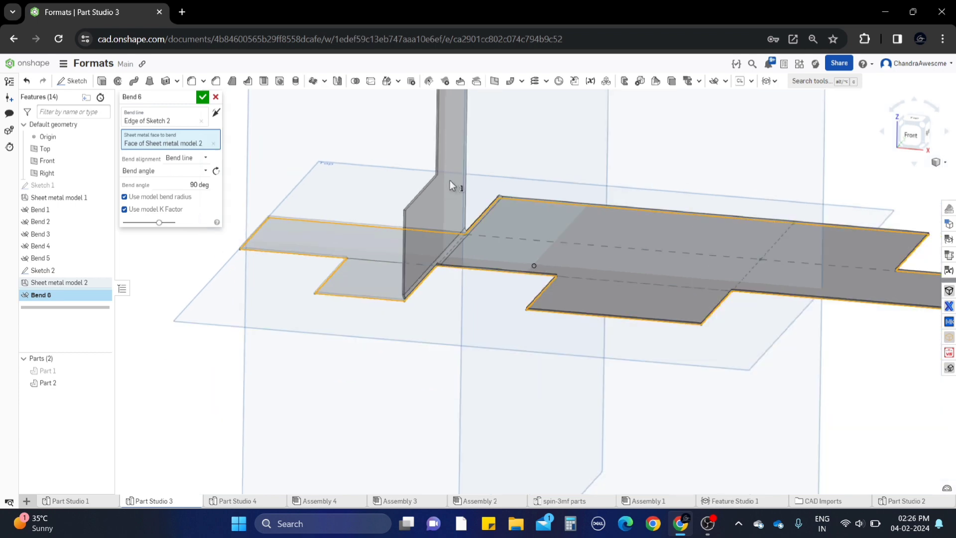
pyautogui.moveTo(399, 187); pyautogui.dragTo(370, 215, button='middle')
pyautogui.scroll(1, 370, 215)
pyautogui.moveTo(369, 215); pyautogui.dragTo(407, 220, button='right')
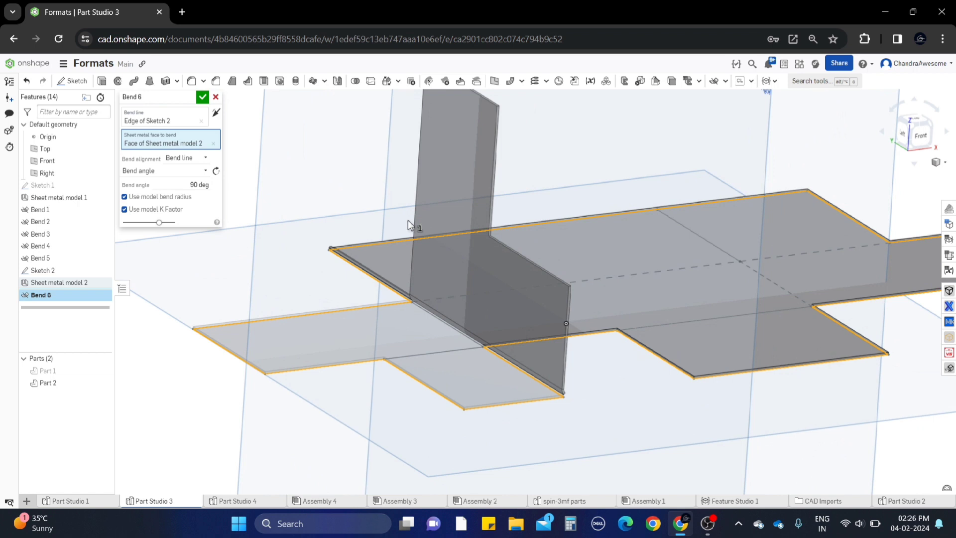
pyautogui.click(189, 117)
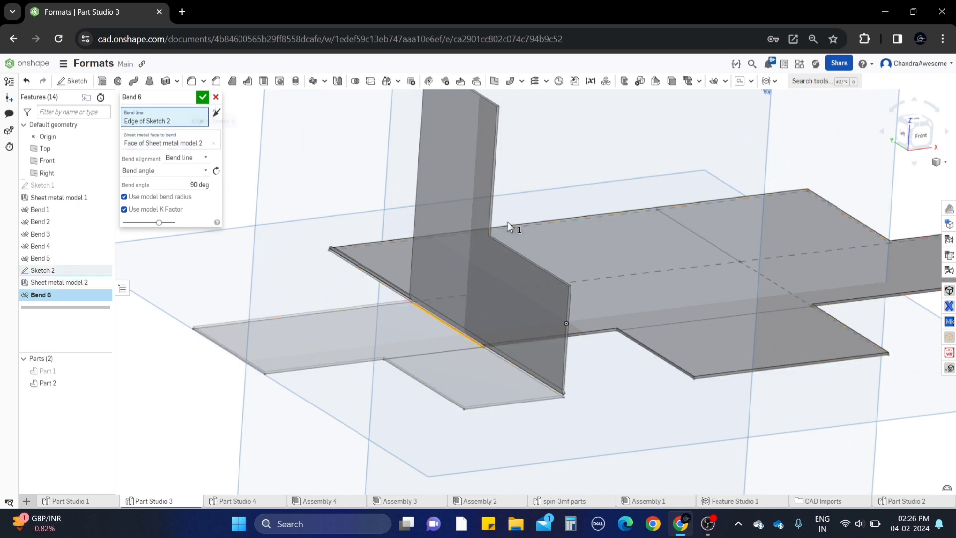
pyautogui.click(634, 274)
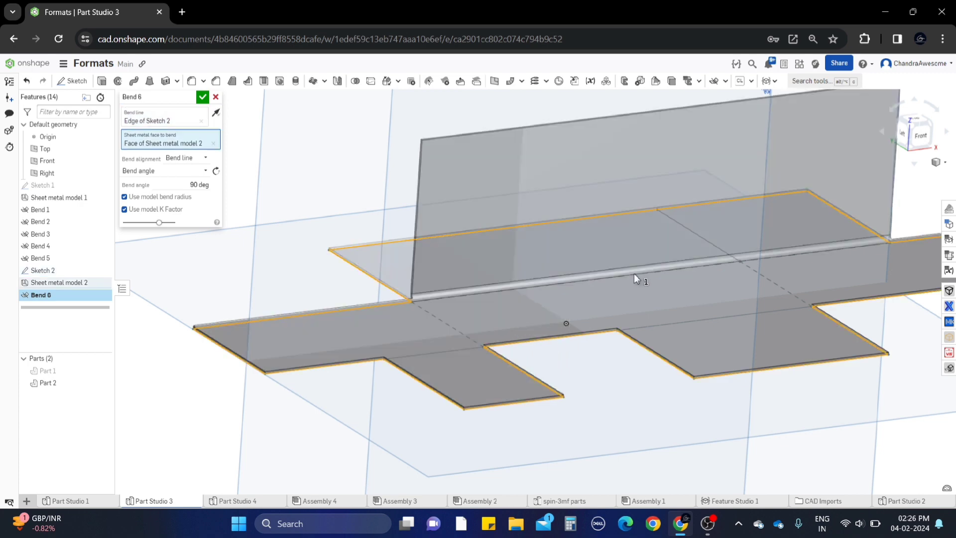
pyautogui.scroll(-2, 635, 273)
pyautogui.moveTo(635, 274); pyautogui.dragTo(655, 292, button='right')
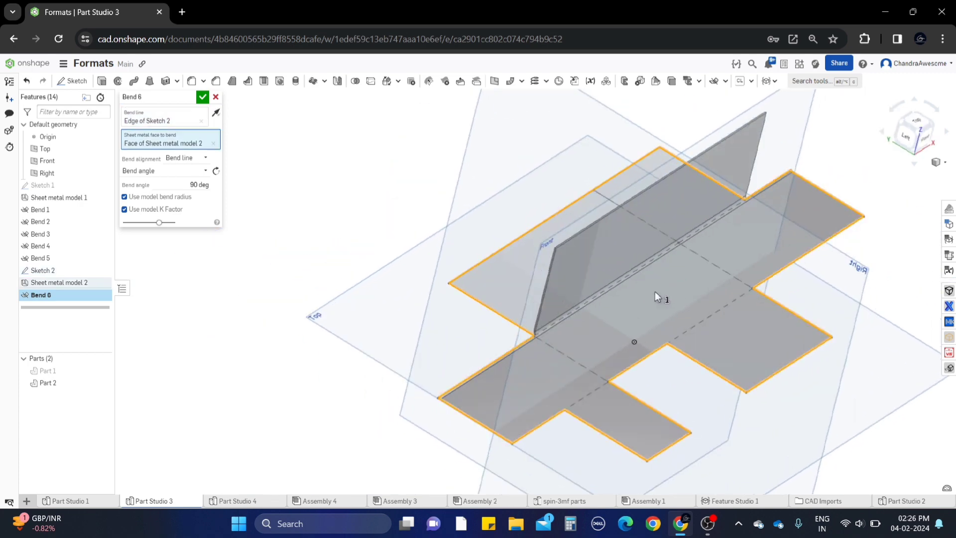
# Step: Try the Hold line bend alignment and inspect the bend's end at the inside corner
pyautogui.scroll(2, 656, 291)
pyautogui.scroll(-2, 464, 378)
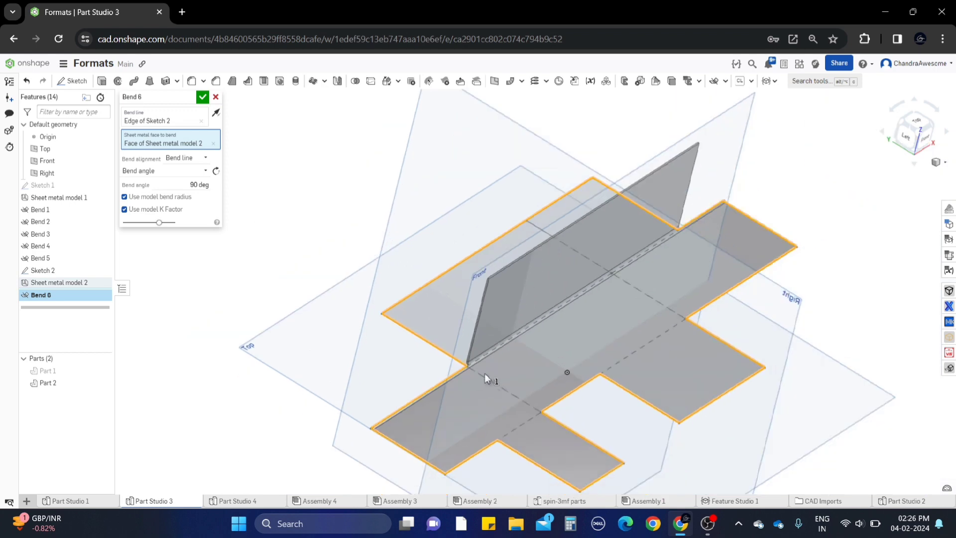
pyautogui.moveTo(485, 374); pyautogui.dragTo(384, 273, button='right')
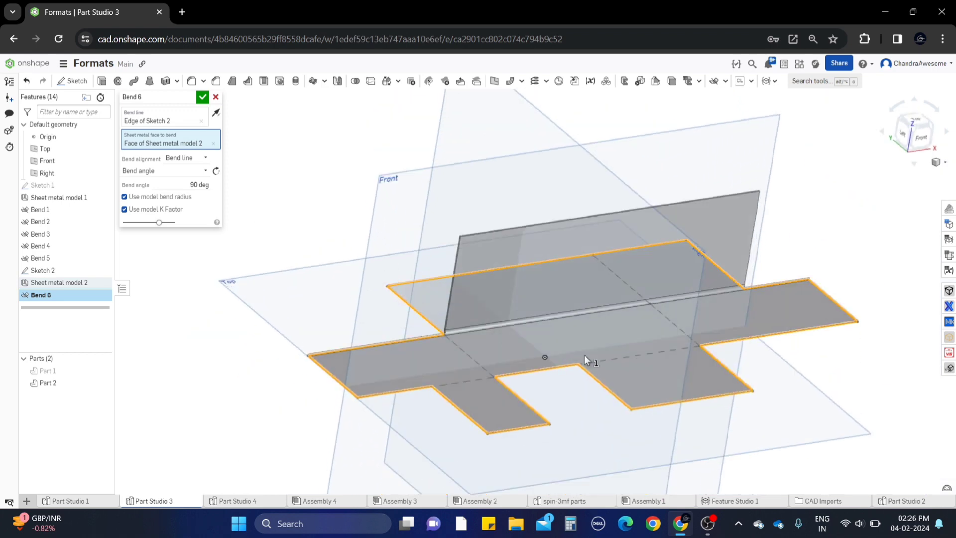
pyautogui.moveTo(584, 355); pyautogui.dragTo(388, 310, button='right')
pyautogui.scroll(6, 397, 321)
pyautogui.moveTo(426, 351); pyautogui.dragTo(368, 332, button='right')
pyautogui.scroll(2, 435, 352)
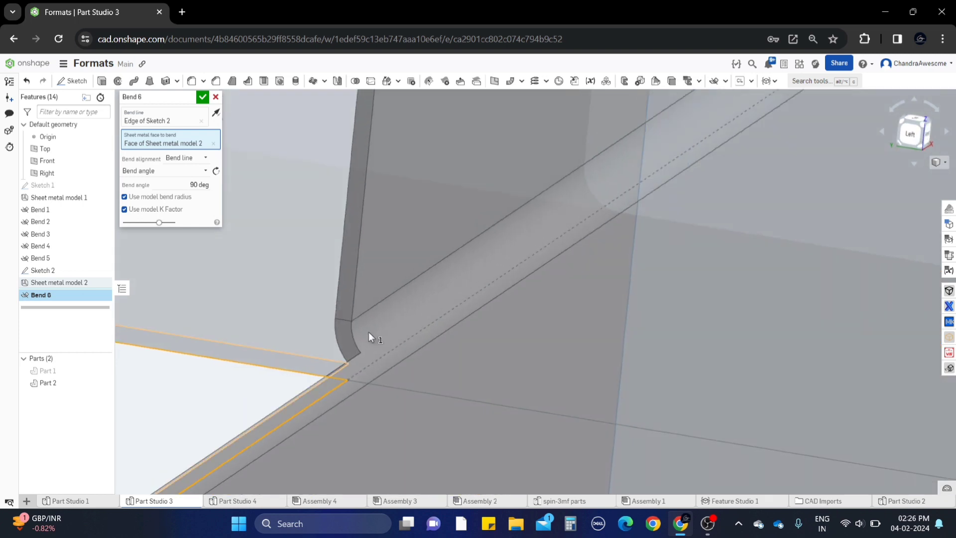
pyautogui.click(199, 160)
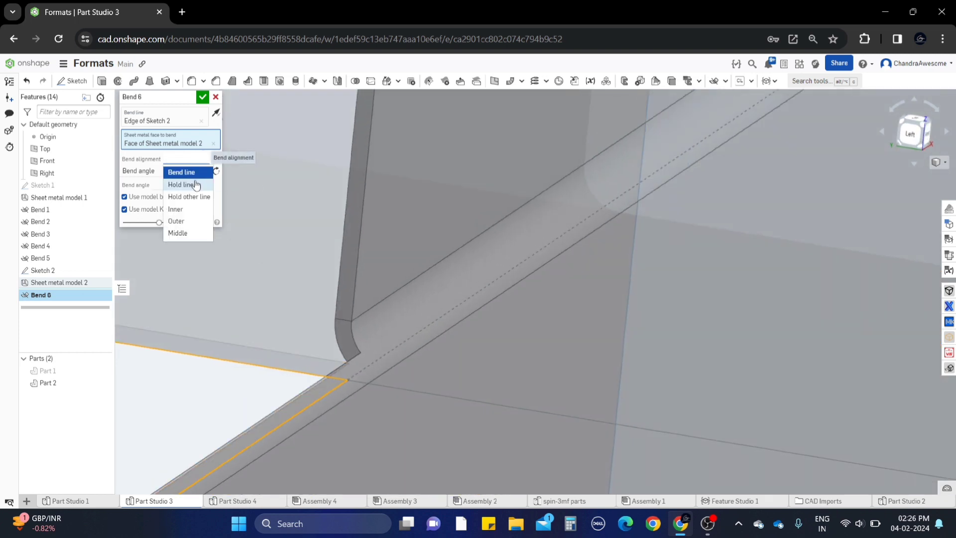
pyautogui.click(196, 185)
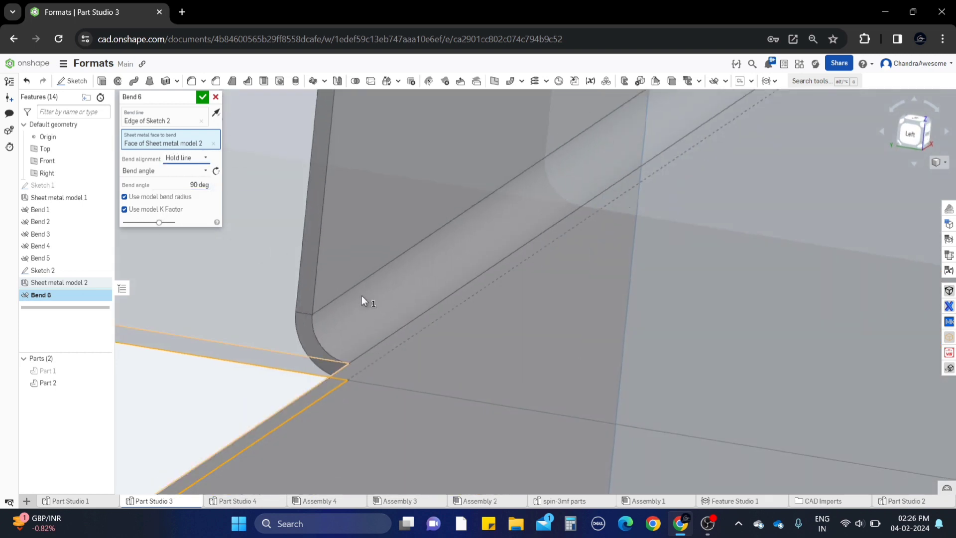
pyautogui.moveTo(362, 295)
pyautogui.mouseDown(button='right')
pyautogui.moveTo(392, 297)
pyautogui.moveTo(376, 297)
pyautogui.mouseUp(button='right')
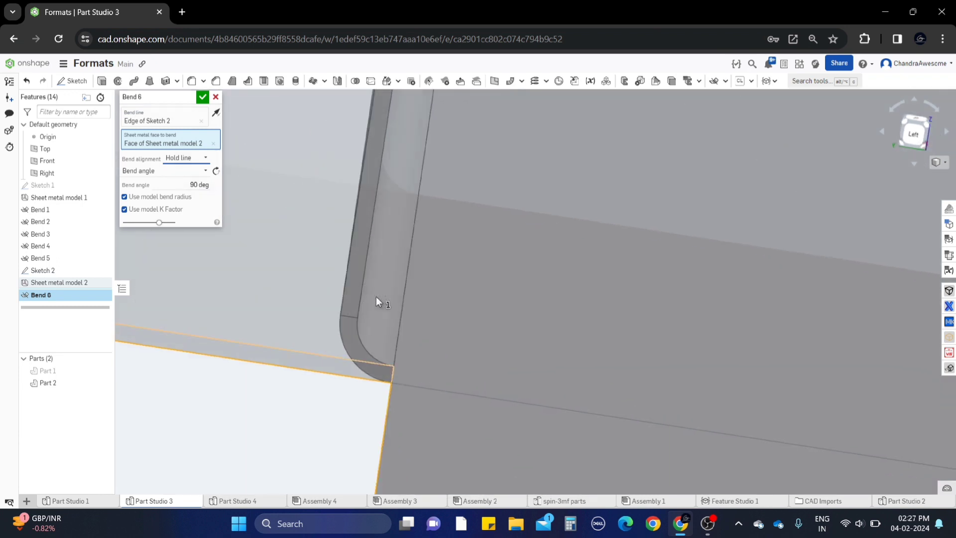
pyautogui.moveTo(459, 326); pyautogui.dragTo(256, 266, button='right')
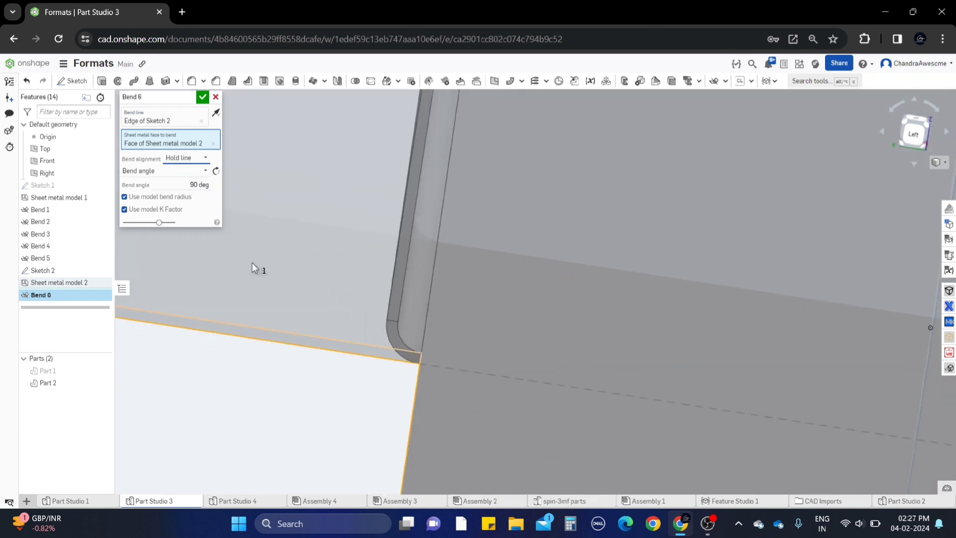
# Step: Compare the Hold other line and Inner alignments on the bend
pyautogui.click(181, 159)
pyautogui.click(188, 198)
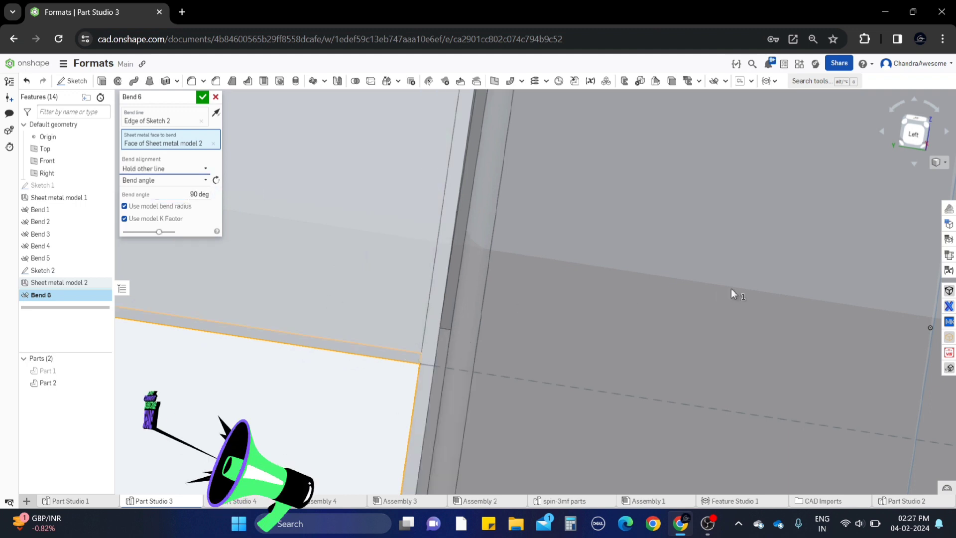
pyautogui.click(182, 169)
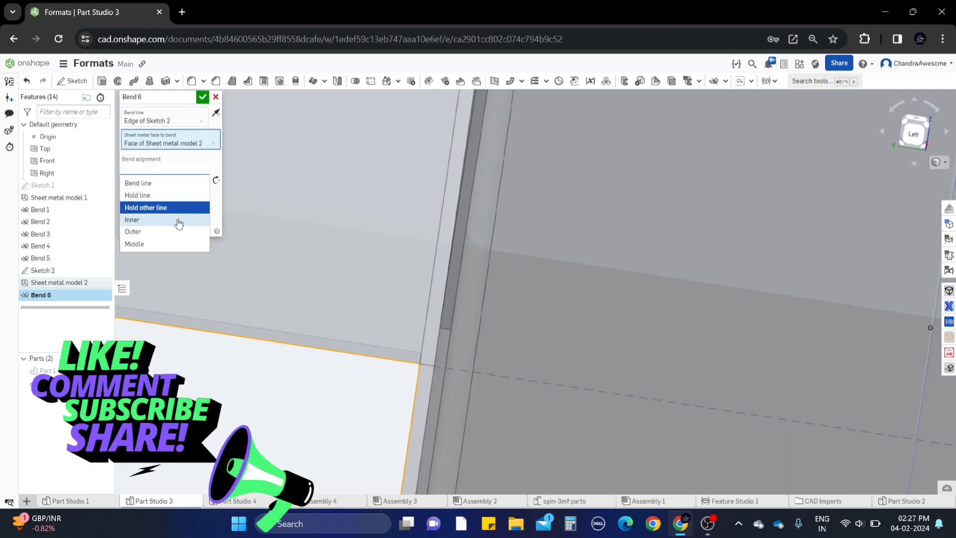
pyautogui.click(180, 220)
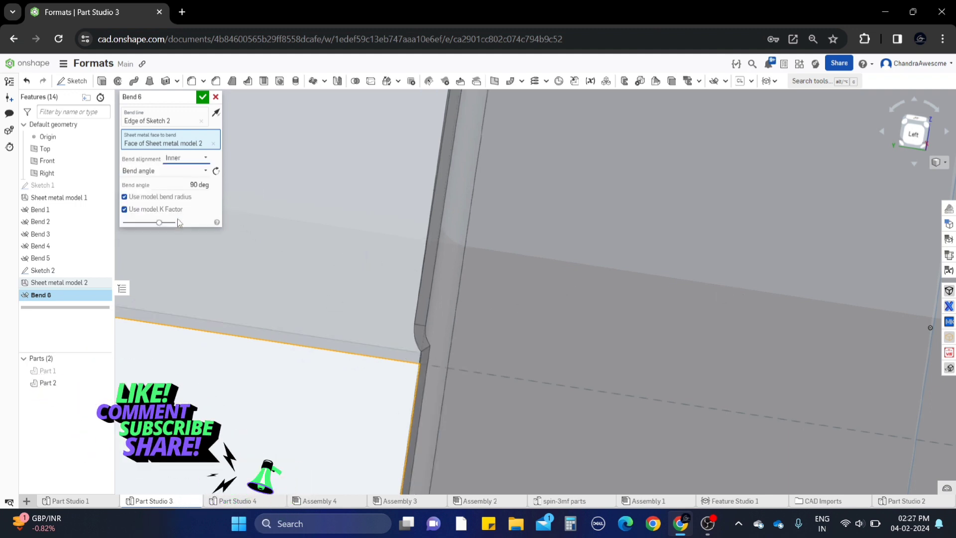
# Step: Try the Middle alignment on the bend and return it to Bend line
pyautogui.click(191, 159)
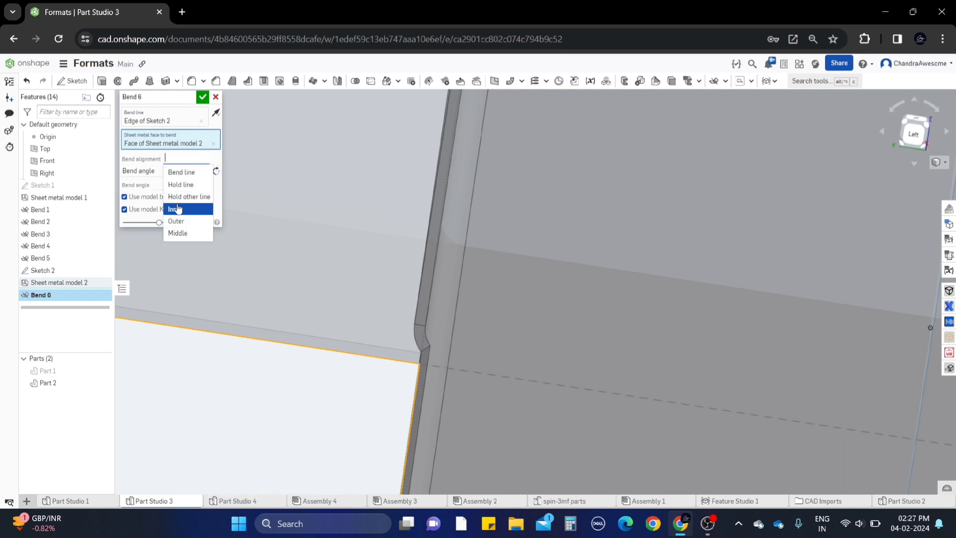
pyautogui.click(192, 158)
pyautogui.click(194, 233)
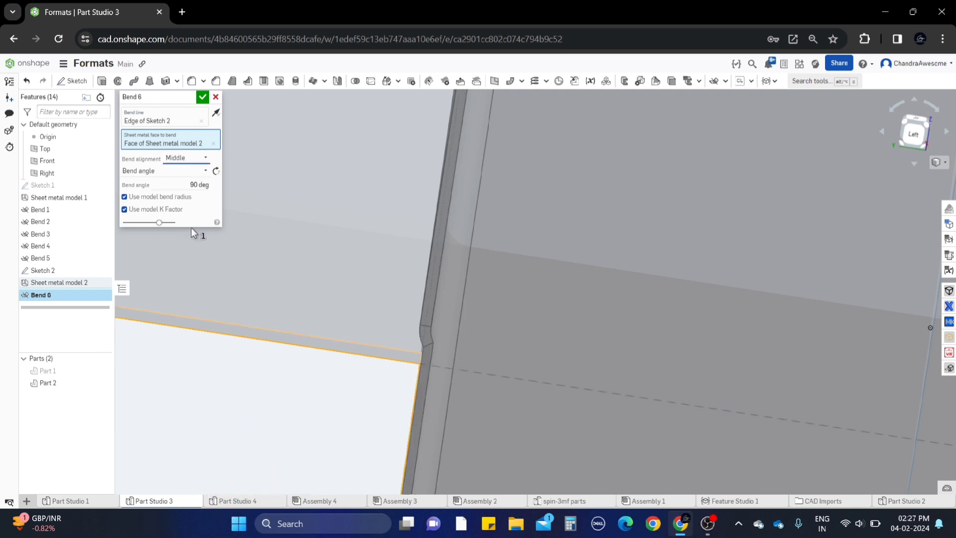
pyautogui.click(189, 158)
pyautogui.click(184, 184)
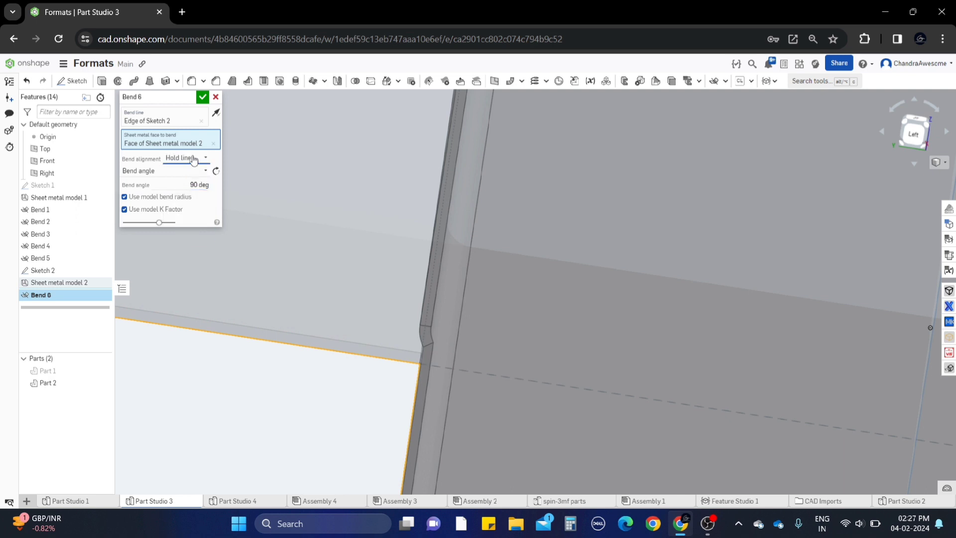
pyautogui.click(186, 173)
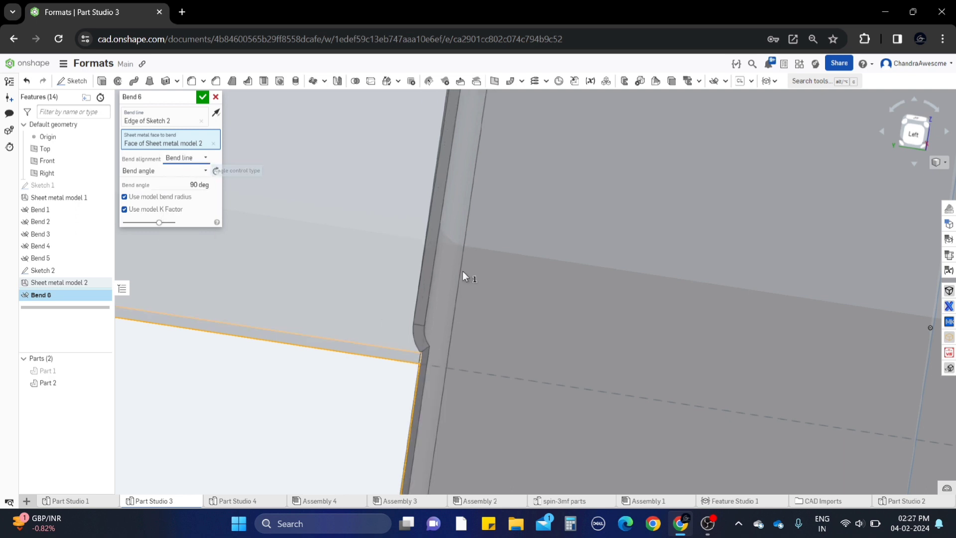
# Step: Set the bend alignment to Hold line
pyautogui.scroll(-3, 462, 272)
pyautogui.click(187, 158)
pyautogui.click(184, 185)
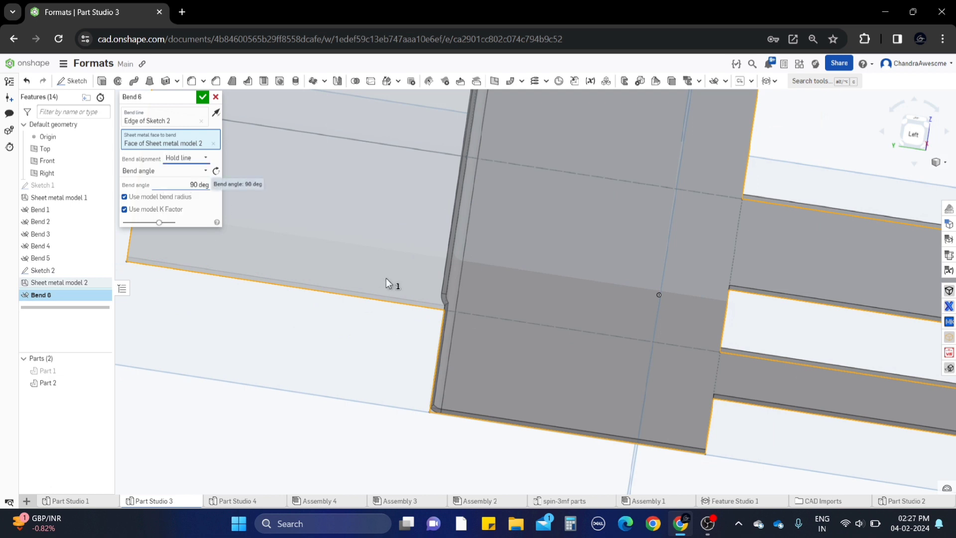
pyautogui.moveTo(412, 288); pyautogui.dragTo(401, 283, button='right')
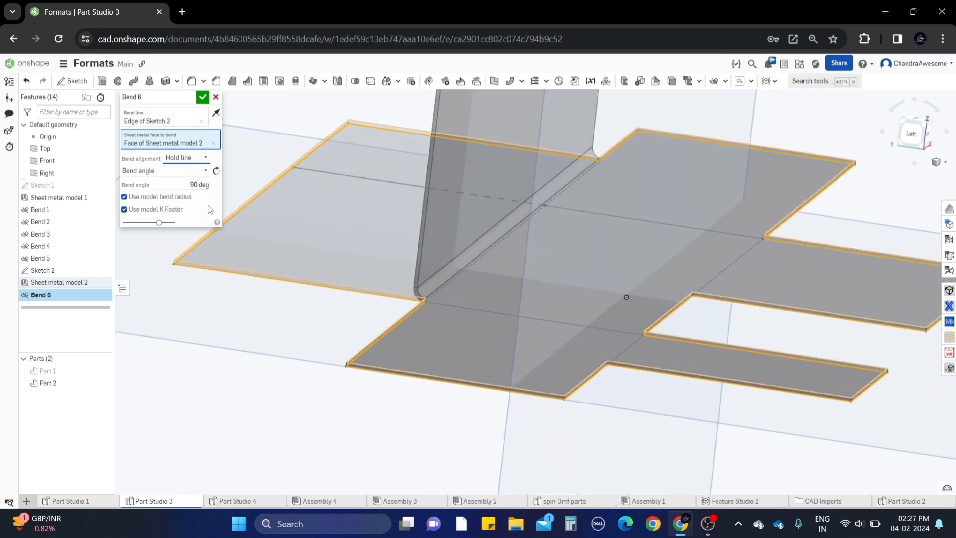
# Step: Try controlling the bend with Align to geometry parallel to the Front plane, and clear that reference
pyautogui.click(184, 172)
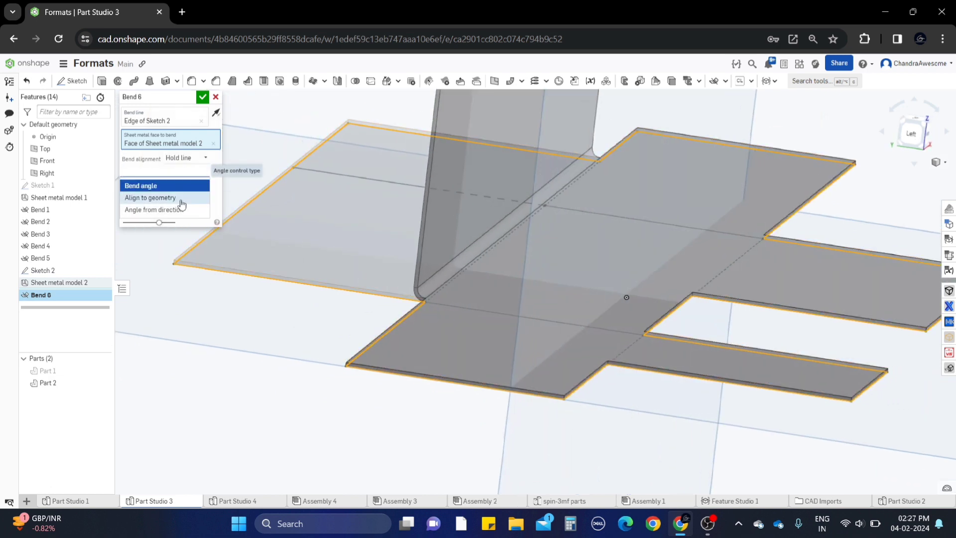
pyautogui.click(151, 197)
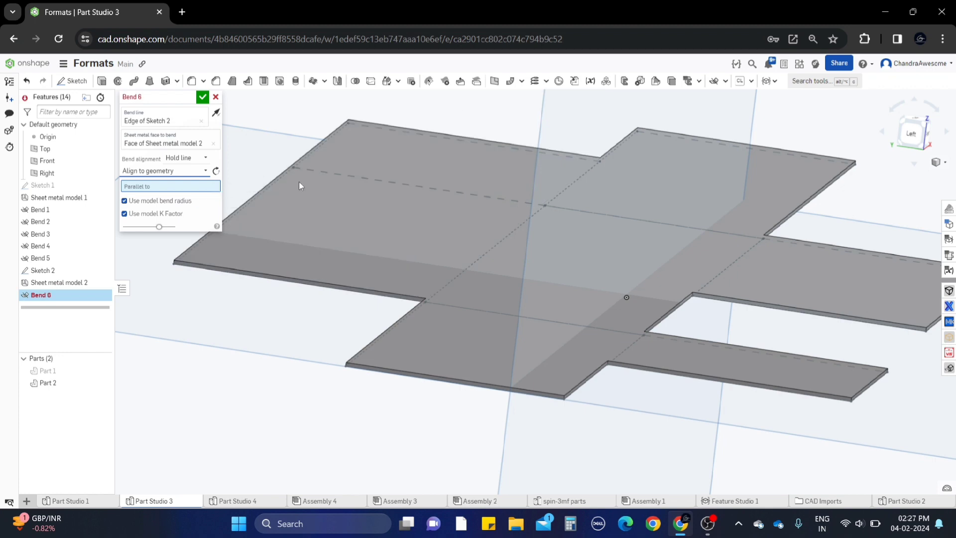
pyautogui.scroll(-3, 613, 211)
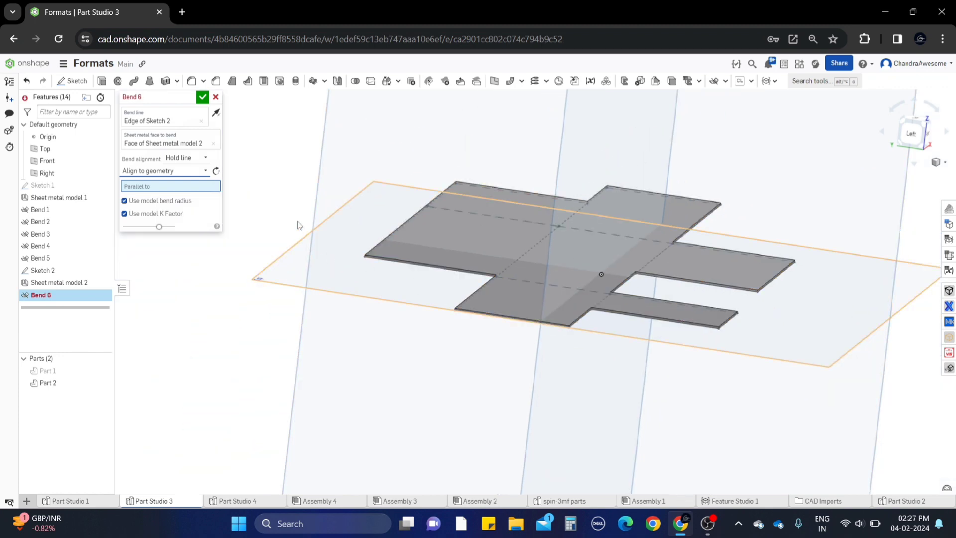
pyautogui.scroll(-3, 448, 200)
pyautogui.click(491, 98)
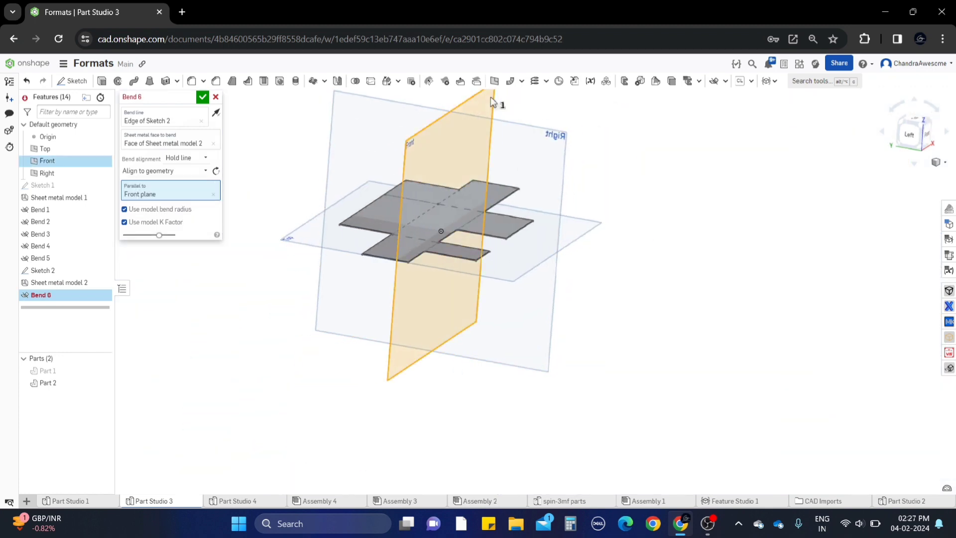
pyautogui.scroll(2, 489, 100)
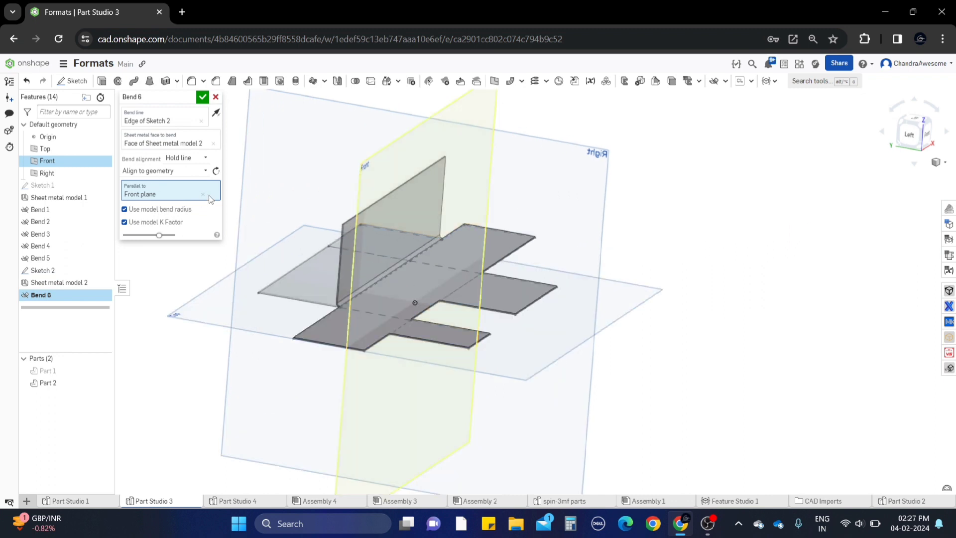
pyautogui.click(204, 194)
# Step: Switch the bend to Angle from direction, replacing the Right plane with the Front plane as the direction
pyautogui.click(183, 171)
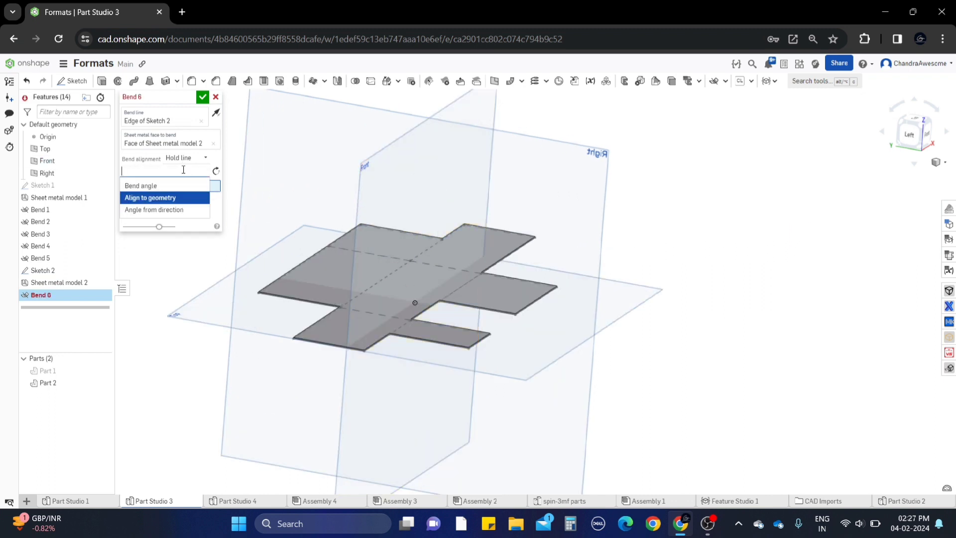
pyautogui.click(165, 208)
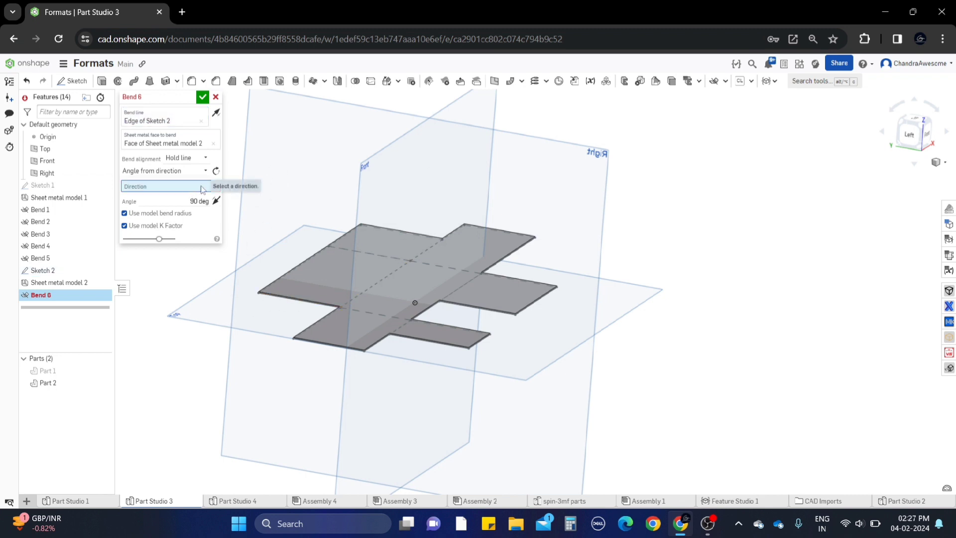
pyautogui.click(290, 163)
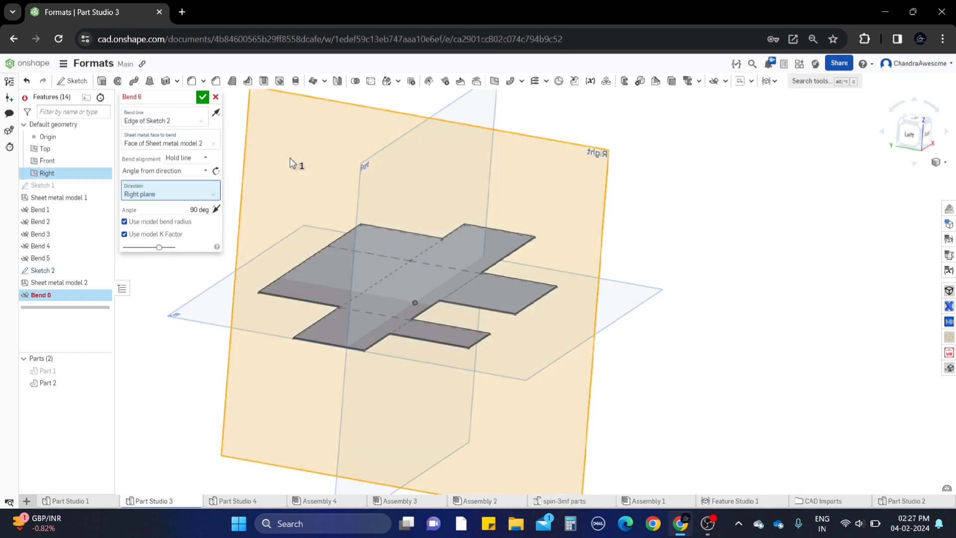
pyautogui.click(203, 194)
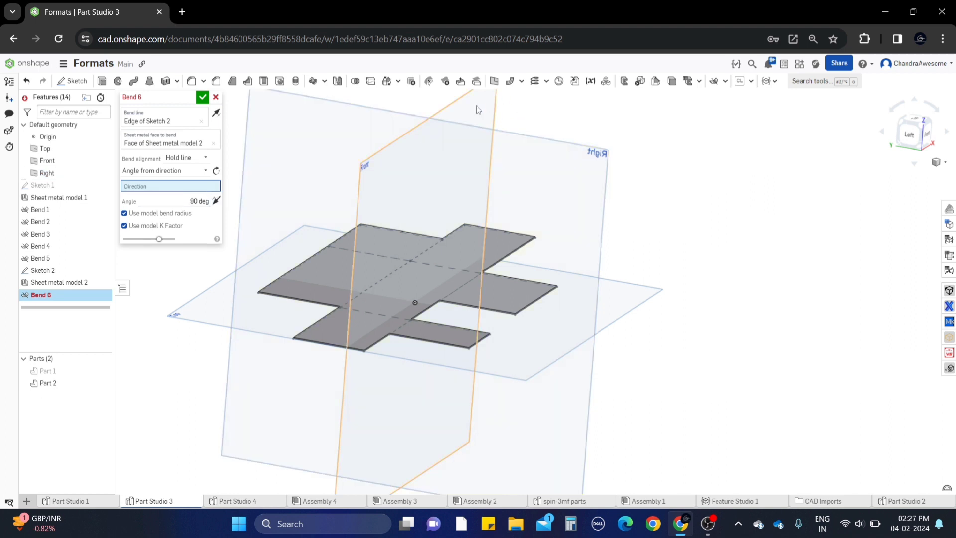
pyautogui.click(476, 109)
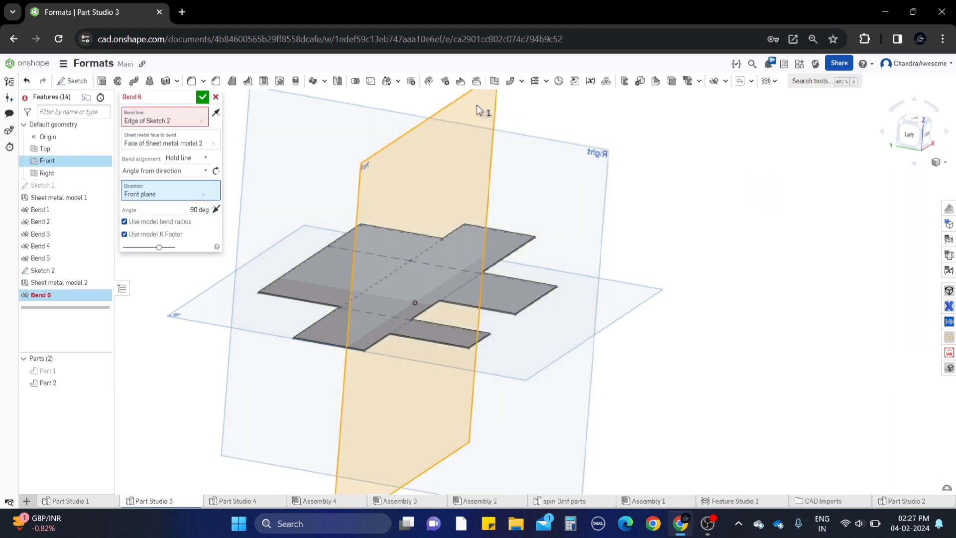
# Step: Switch the bend control from Angle from direction to Bend angle and set the angle to 80 degrees
pyautogui.click(151, 116)
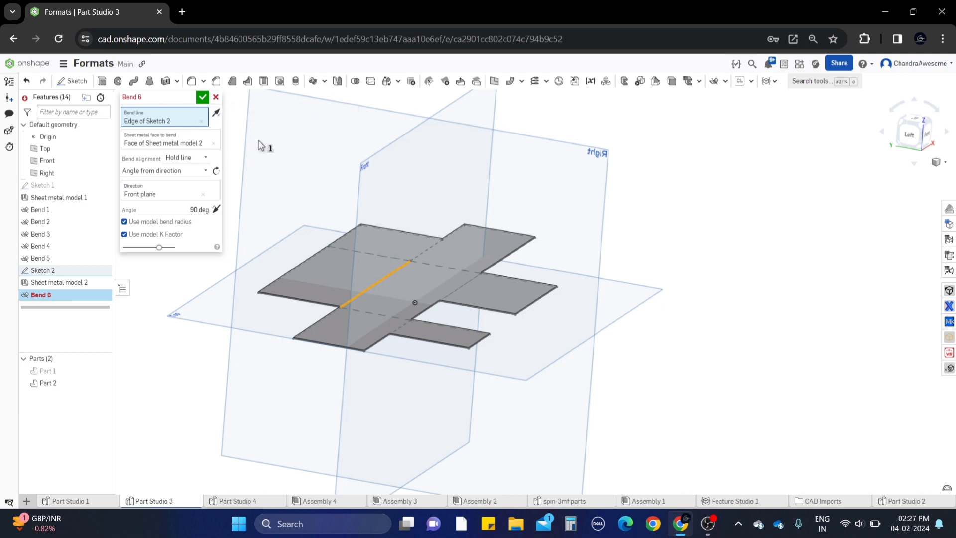
pyautogui.click(198, 172)
pyautogui.click(173, 187)
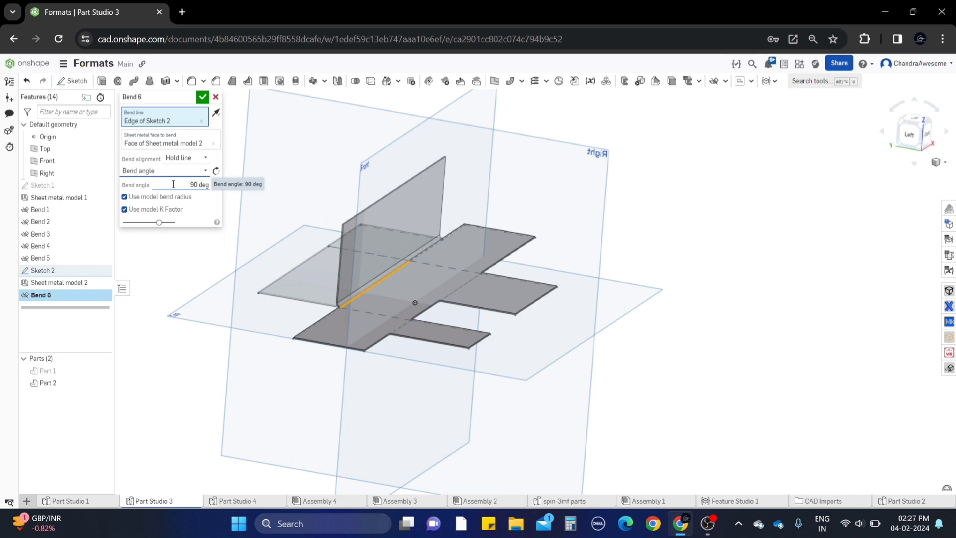
pyautogui.click(173, 184)
pyautogui.scroll(10, 174, 185)
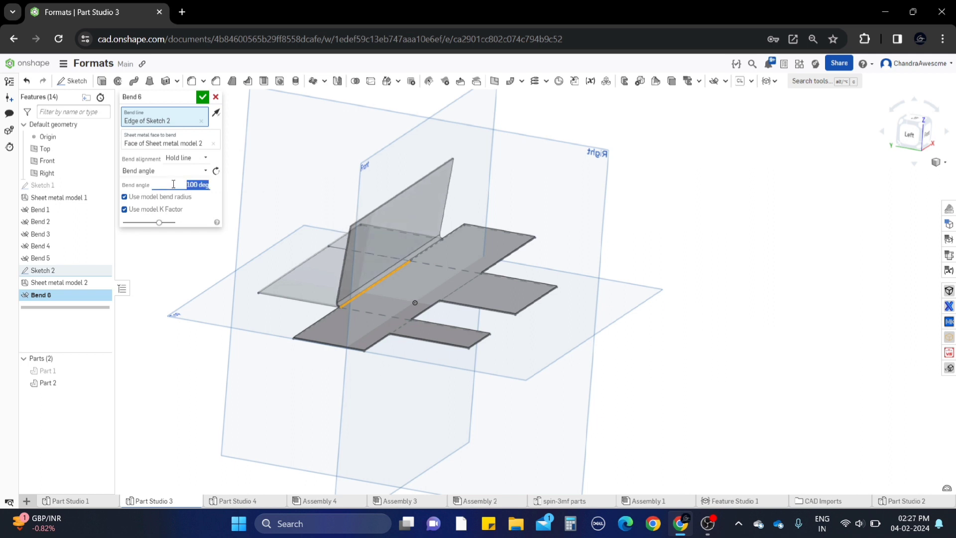
pyautogui.scroll(6, 173, 184)
pyautogui.scroll(5, 391, 271)
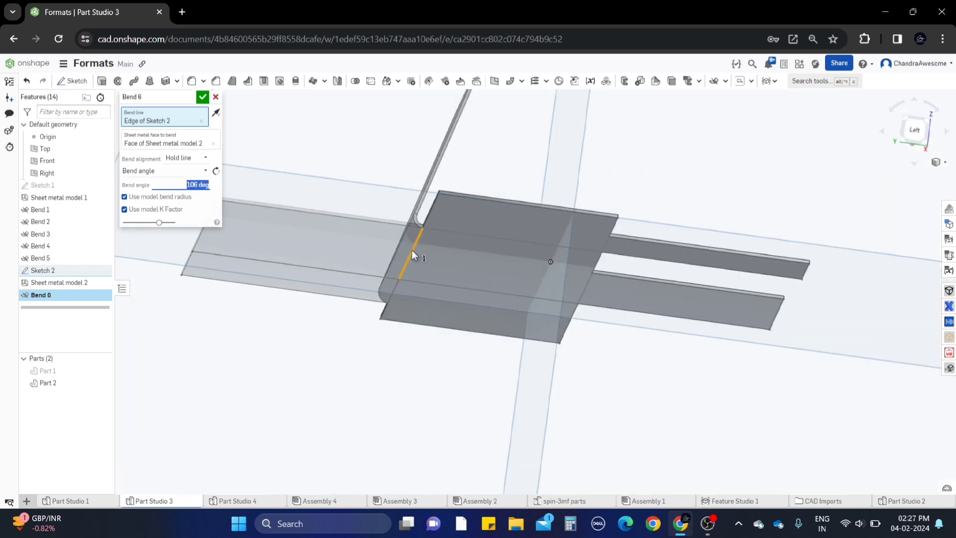
pyautogui.scroll(-3, 411, 250)
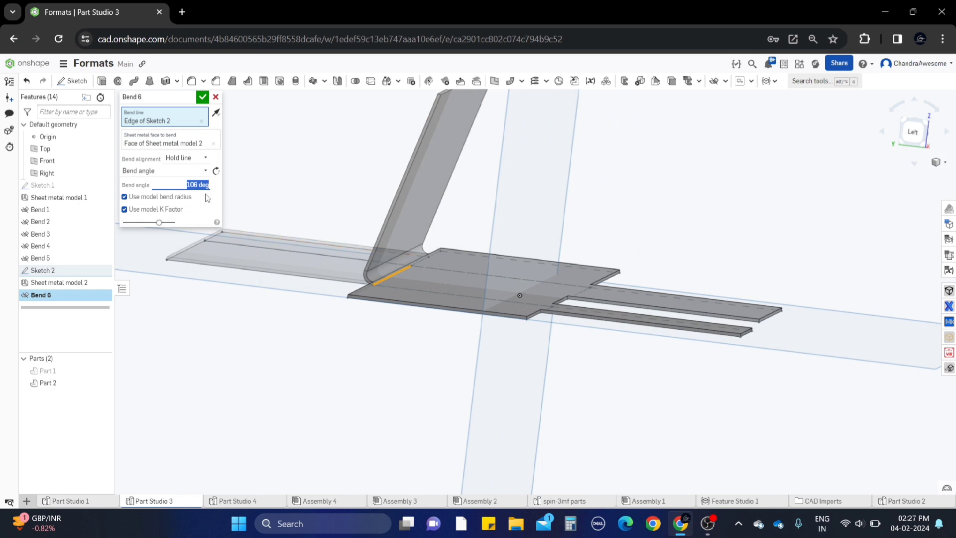
pyautogui.write('80')
pyautogui.press('Return')
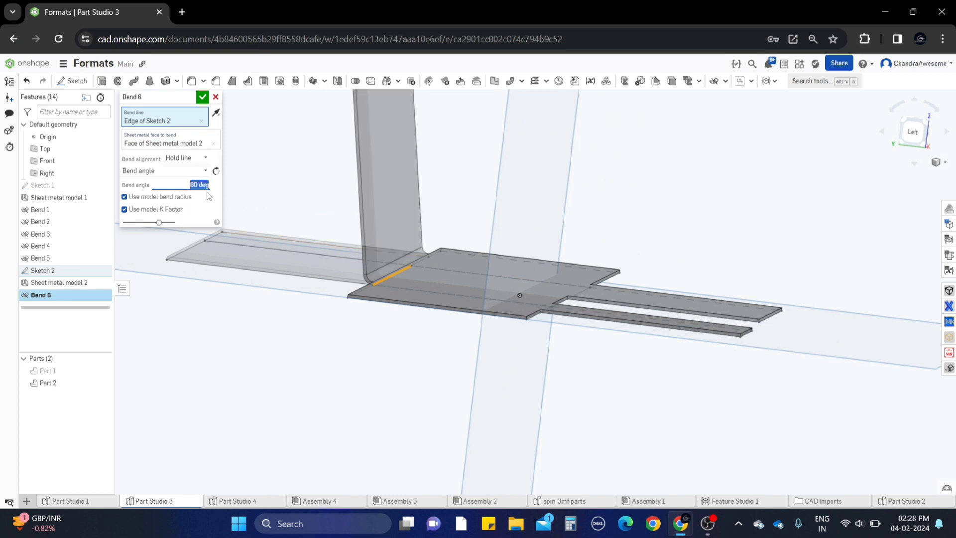
# Step: Try the bend without the model bend radius, restore the model radius, and inspect the fold at the bend line
pyautogui.click(168, 198)
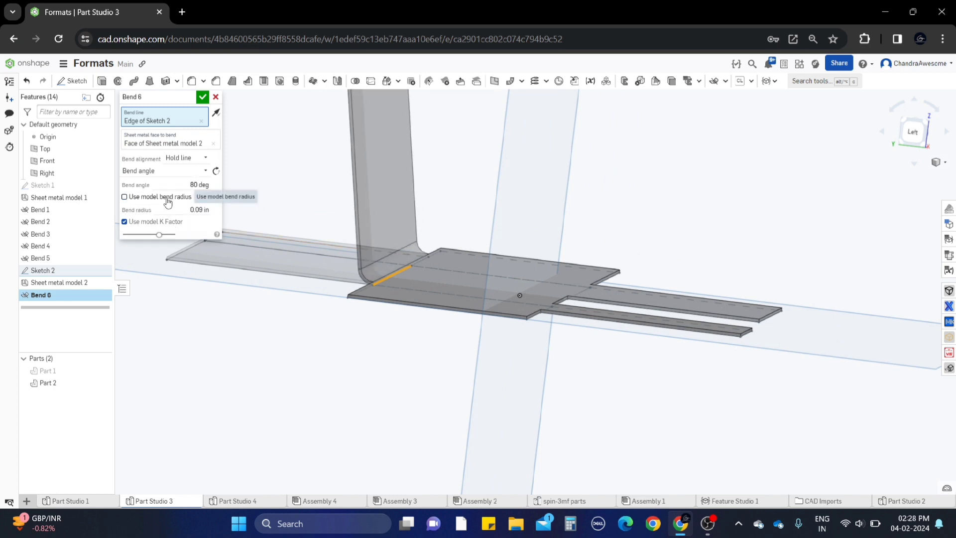
pyautogui.click(168, 199)
pyautogui.click(168, 200)
pyautogui.click(168, 200)
pyautogui.scroll(6, 374, 278)
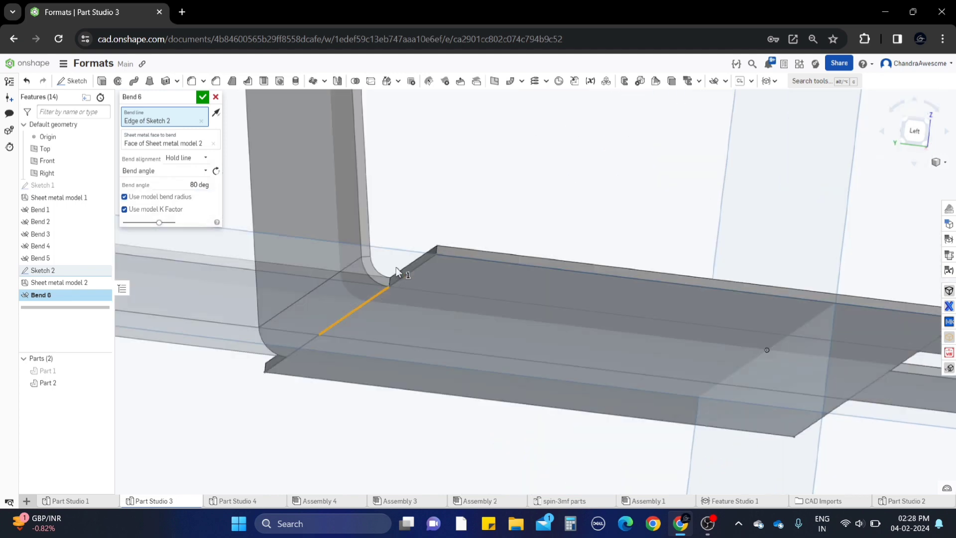
pyautogui.scroll(-5, 366, 279)
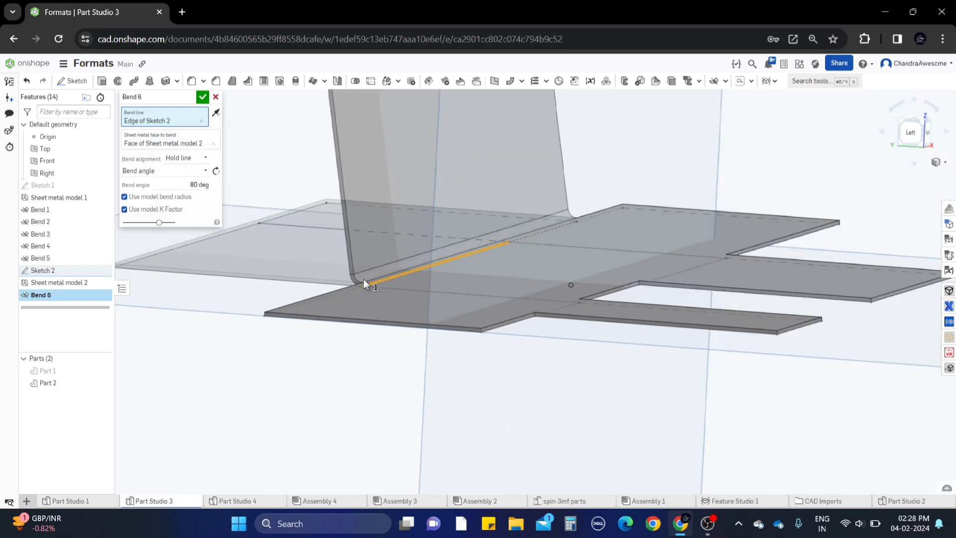
# Step: Try a custom bend radius of 0.19 in, toggling the model K Factor off and on, and return to the model bend radius
pyautogui.click(153, 200)
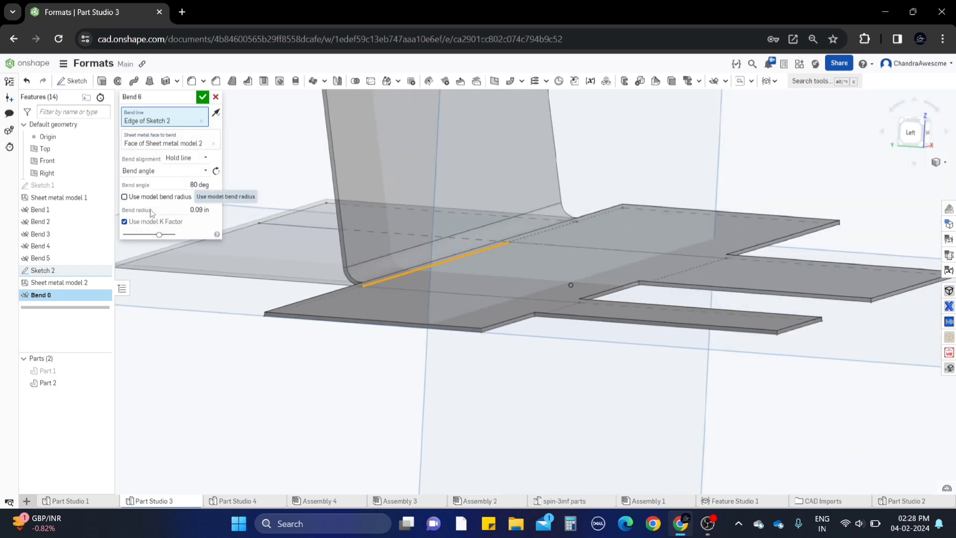
pyautogui.click(150, 221)
pyautogui.click(150, 222)
pyautogui.click(183, 209)
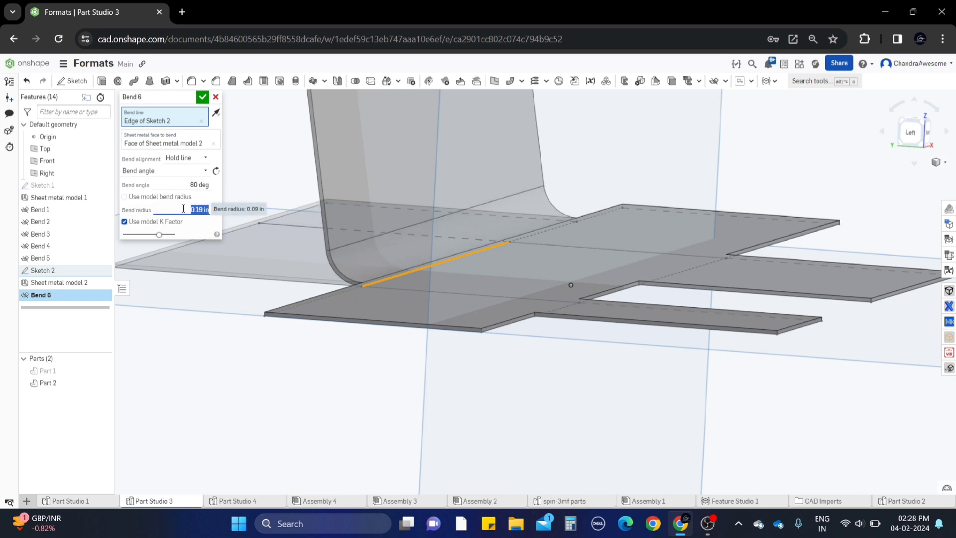
pyautogui.click(146, 199)
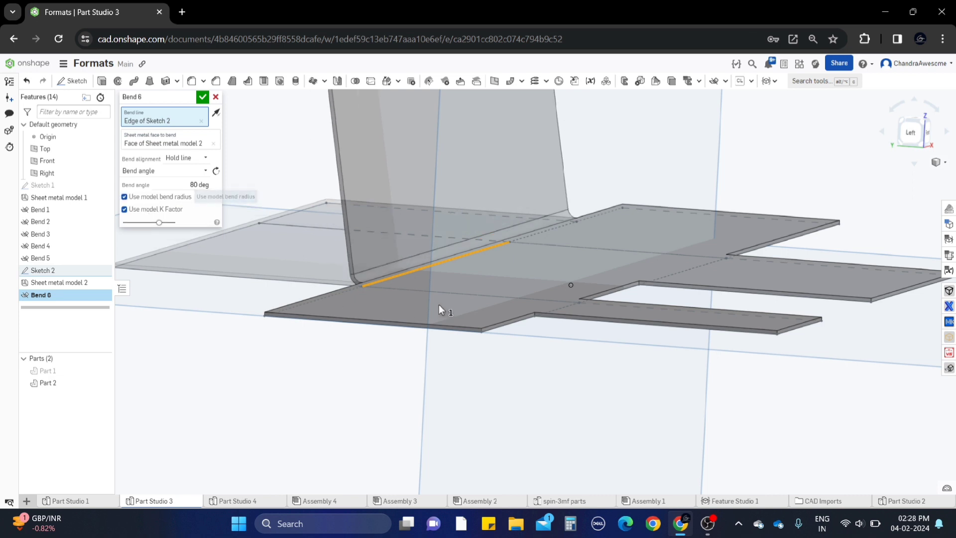
# Step: Try flipping which side of the bend line folds, flip it back to the original side, and accept the bend
pyautogui.scroll(-5, 438, 304)
pyautogui.moveTo(438, 304); pyautogui.dragTo(488, 237, button='right')
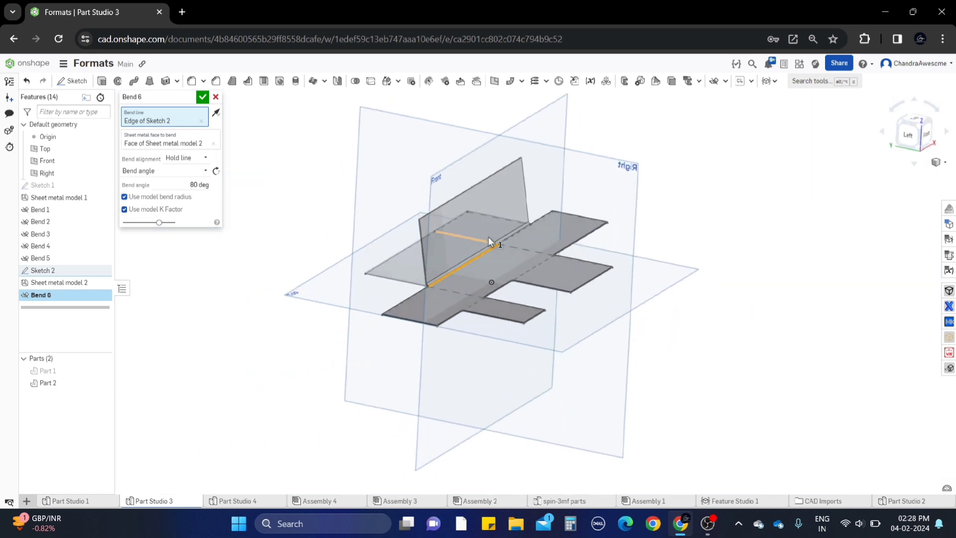
pyautogui.click(217, 113)
pyautogui.scroll(3, 418, 196)
pyautogui.moveTo(485, 209); pyautogui.dragTo(370, 304, button='right')
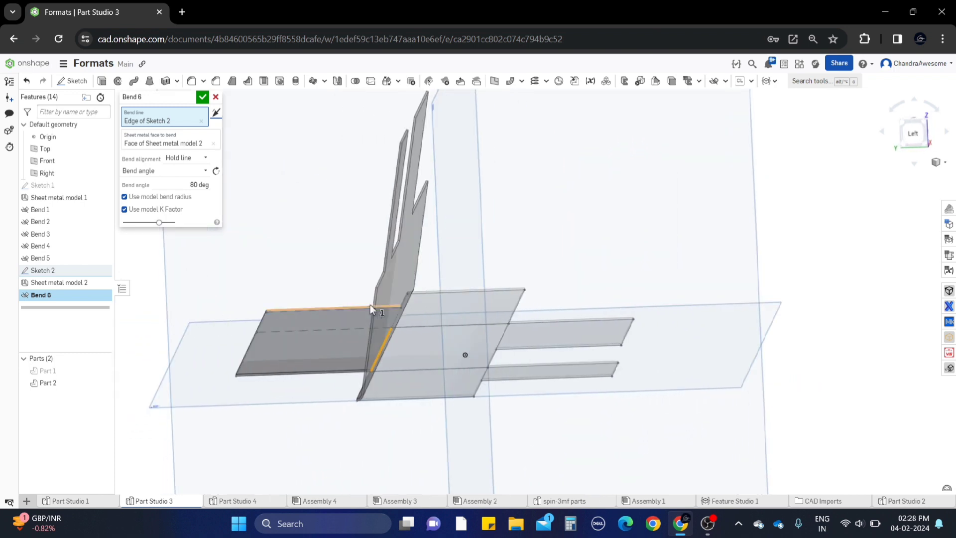
pyautogui.click(217, 113)
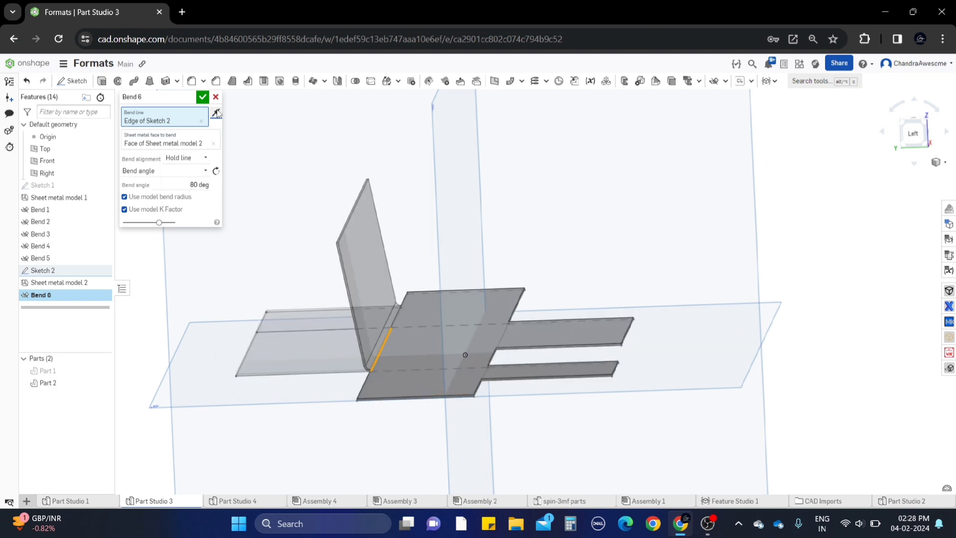
pyautogui.click(202, 97)
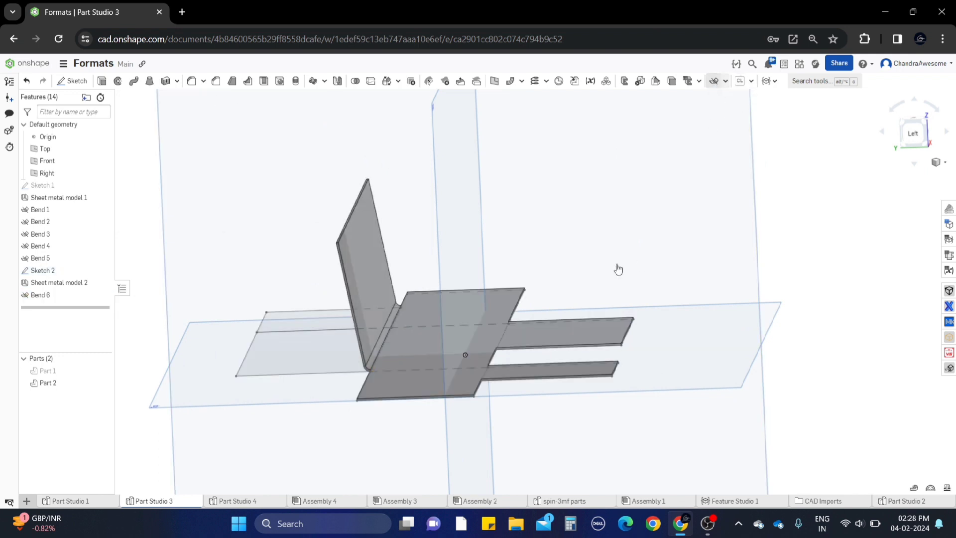
# Step: Try a new bend along the Sketch 2 line crossing the strip beside the large side tab, and clear that bend line
pyautogui.moveTo(619, 269); pyautogui.dragTo(565, 293, button='right')
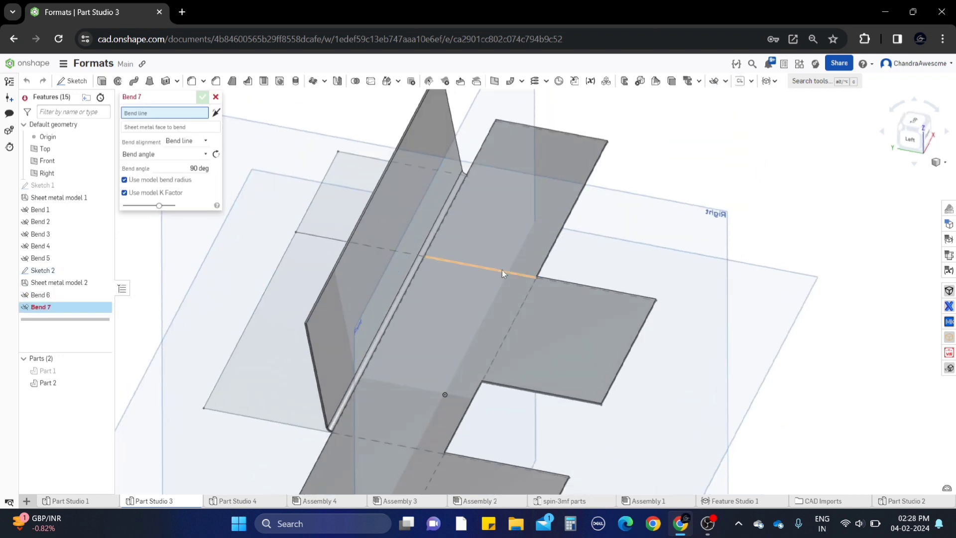
pyautogui.click(503, 270)
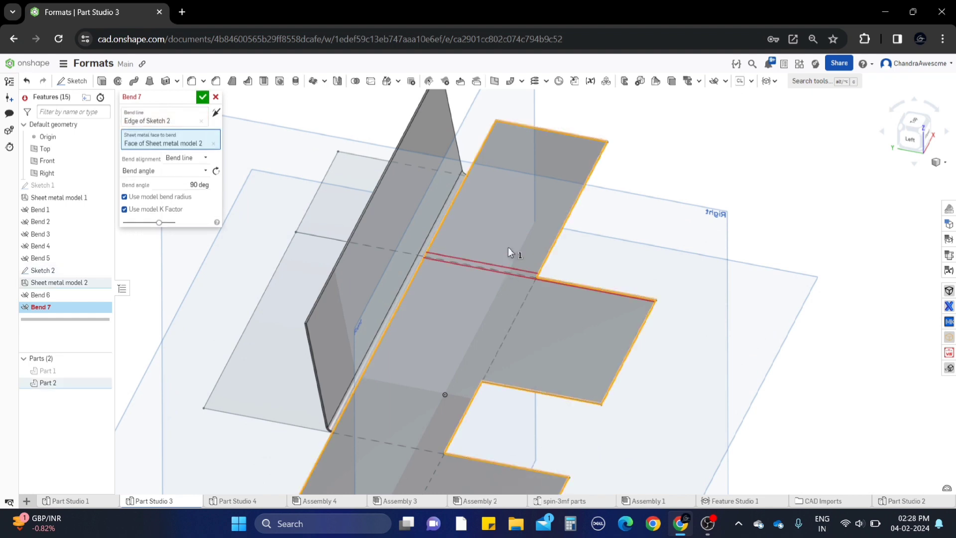
pyautogui.moveTo(551, 263); pyautogui.dragTo(460, 202, button='right')
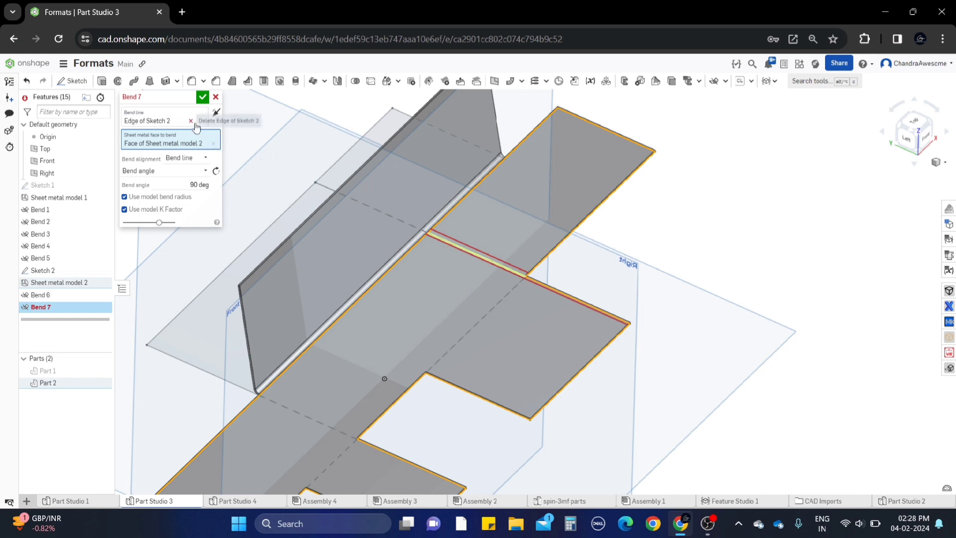
pyautogui.click(192, 121)
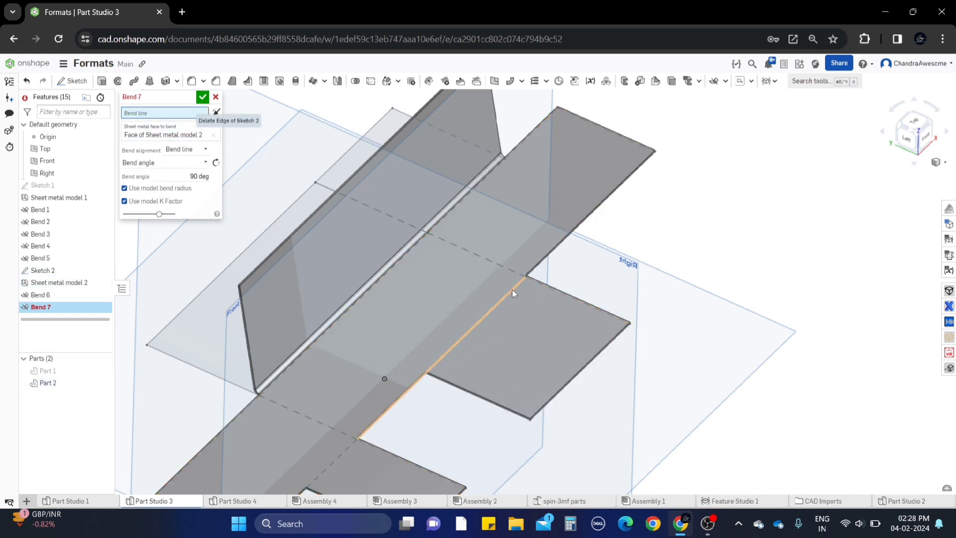
# Step: Use the Sketch 2 line crossing the strip at the end with the narrow side tab as the bend line, and inspect the corner
pyautogui.click(326, 422)
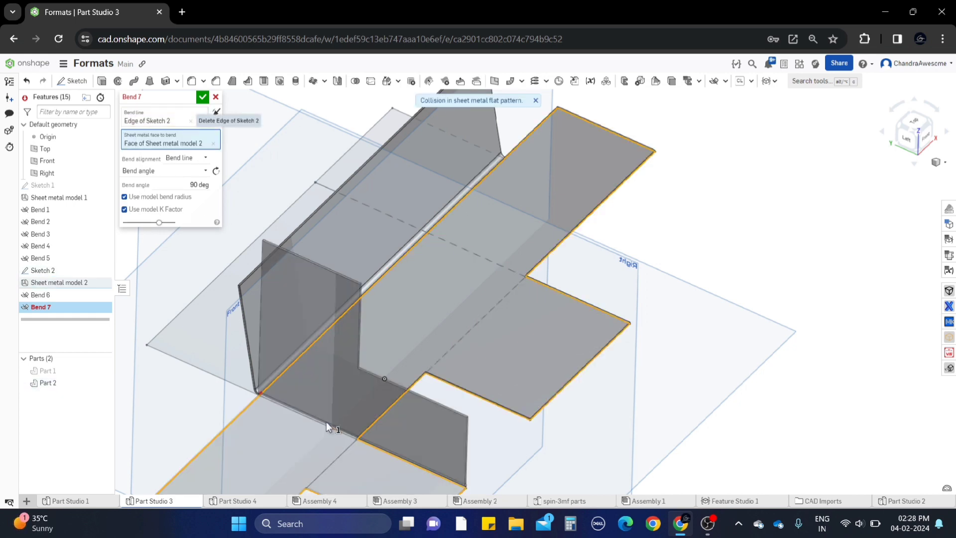
pyautogui.moveTo(326, 419)
pyautogui.mouseDown(button='right')
pyautogui.moveTo(379, 393)
pyautogui.moveTo(364, 399)
pyautogui.mouseUp(button='right')
pyautogui.scroll(7, 225, 412)
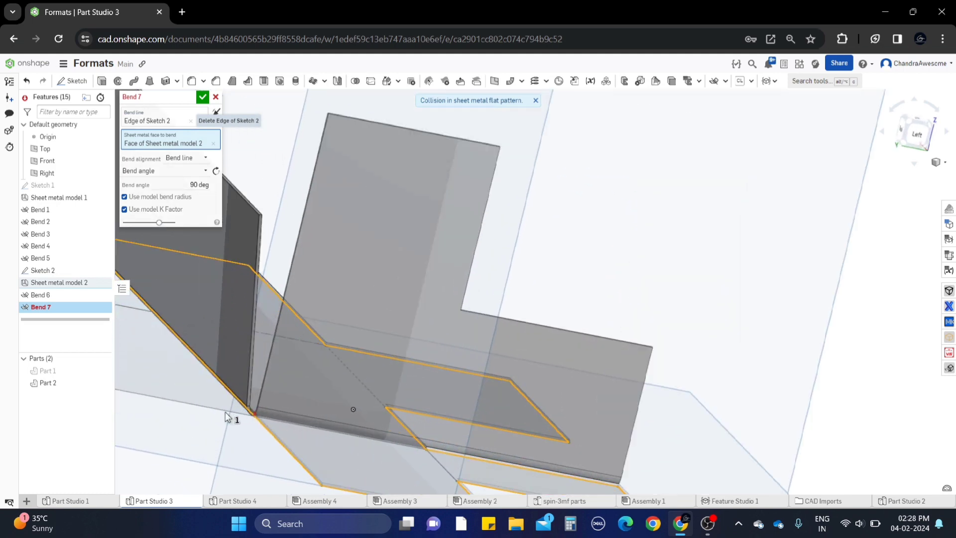
pyautogui.moveTo(389, 439); pyautogui.dragTo(427, 397, button='right')
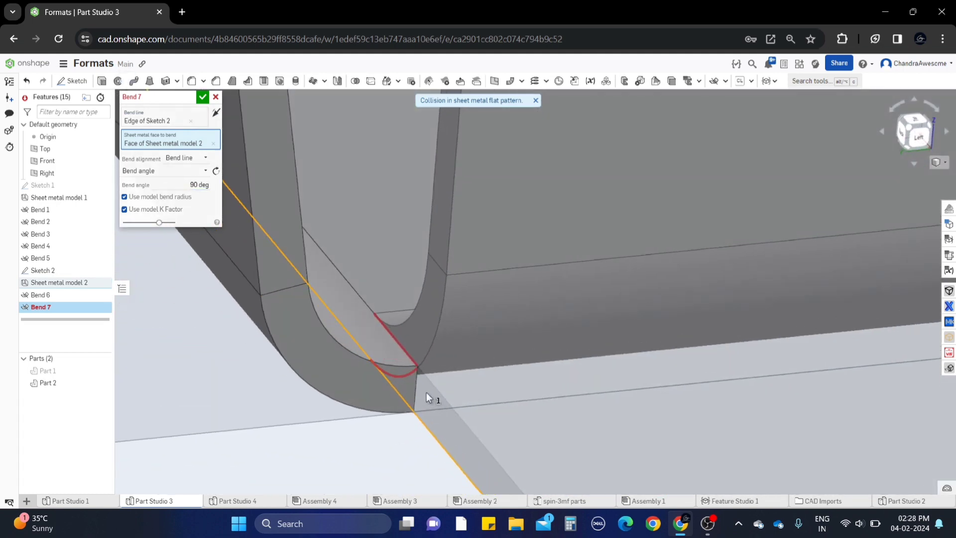
# Step: Set this end flange's bend alignment to Hold line and its bend angle to 94 degrees, and accept the bend
pyautogui.click(188, 159)
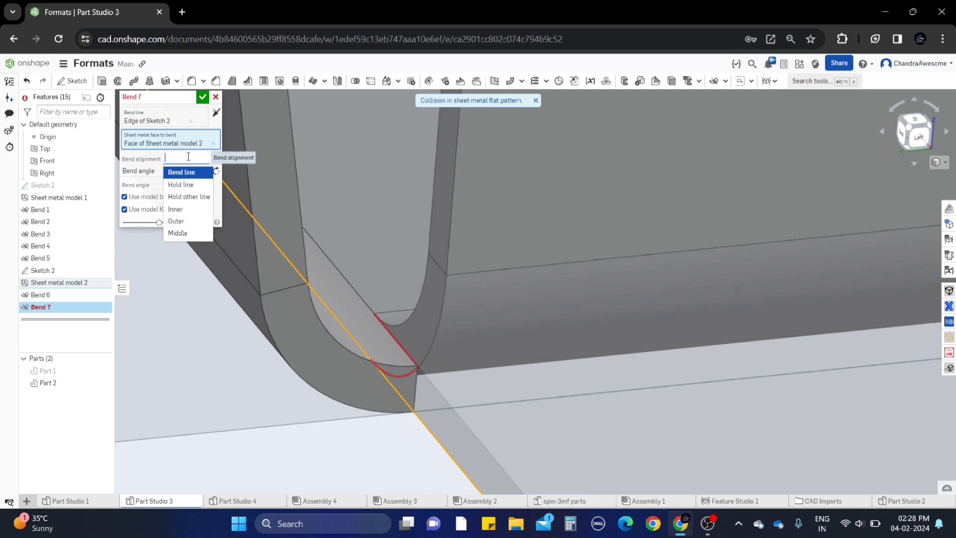
pyautogui.click(190, 186)
pyautogui.moveTo(231, 227); pyautogui.dragTo(384, 351, button='right')
pyautogui.scroll(-5, 446, 386)
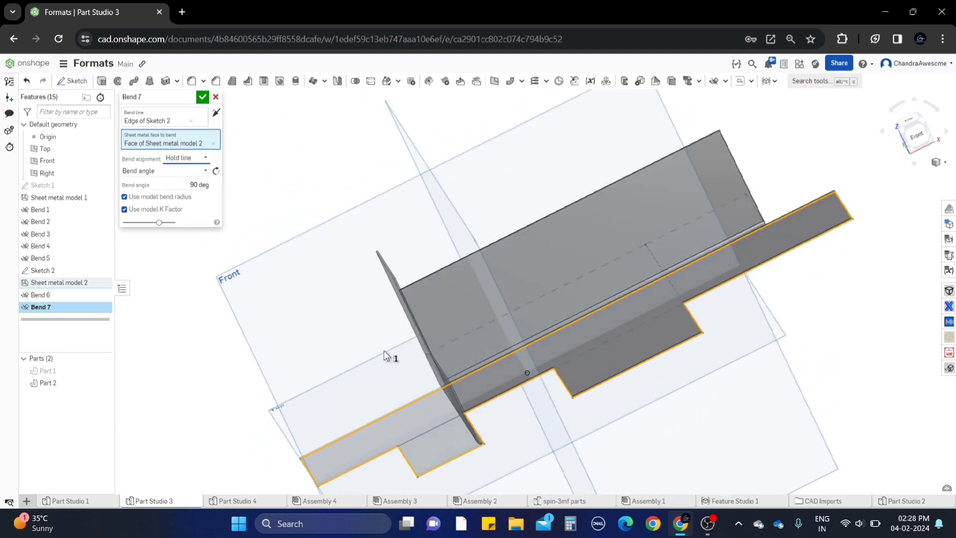
pyautogui.click(186, 185)
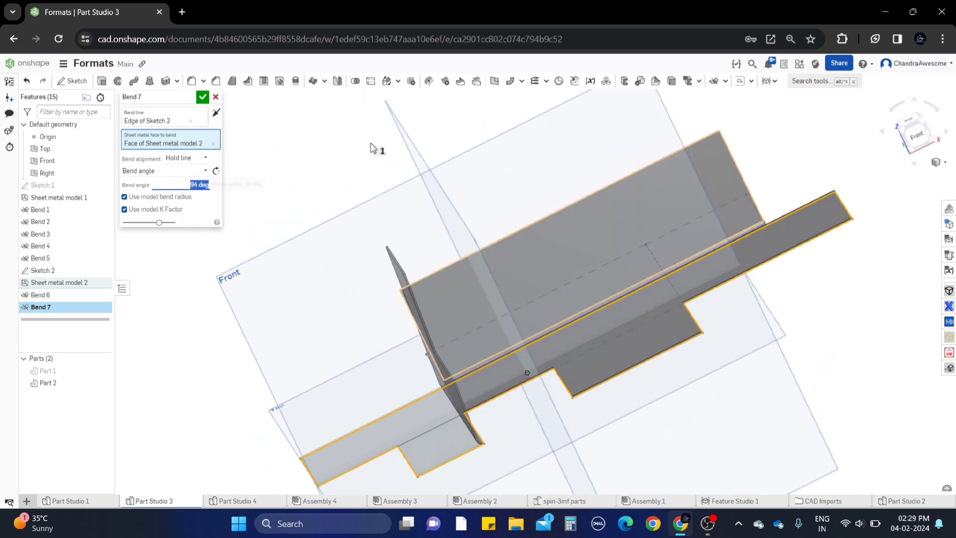
pyautogui.click(203, 98)
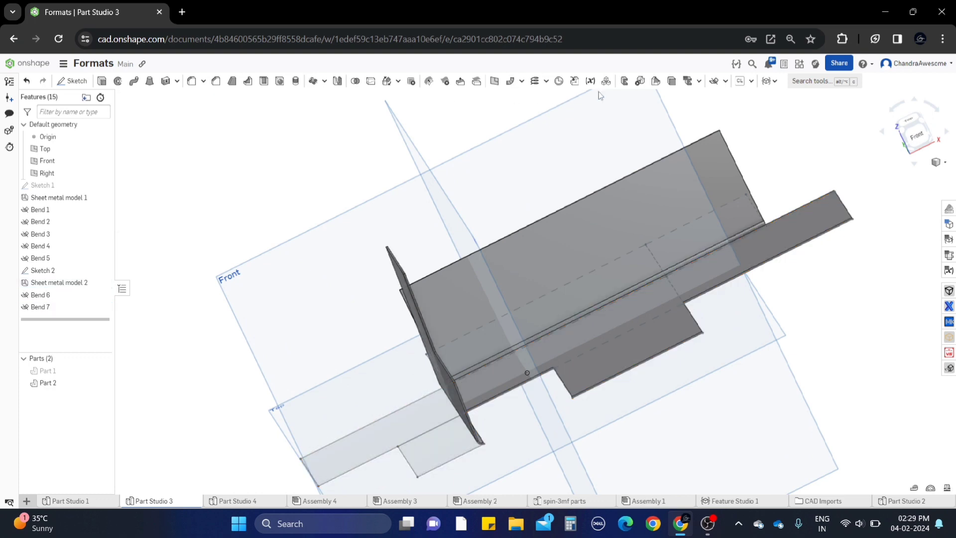
# Step: Start another bend along the Sketch 2 line at the base of the large side tab with a bend angle of 50 degrees
pyautogui.click(714, 81)
pyautogui.click(667, 312)
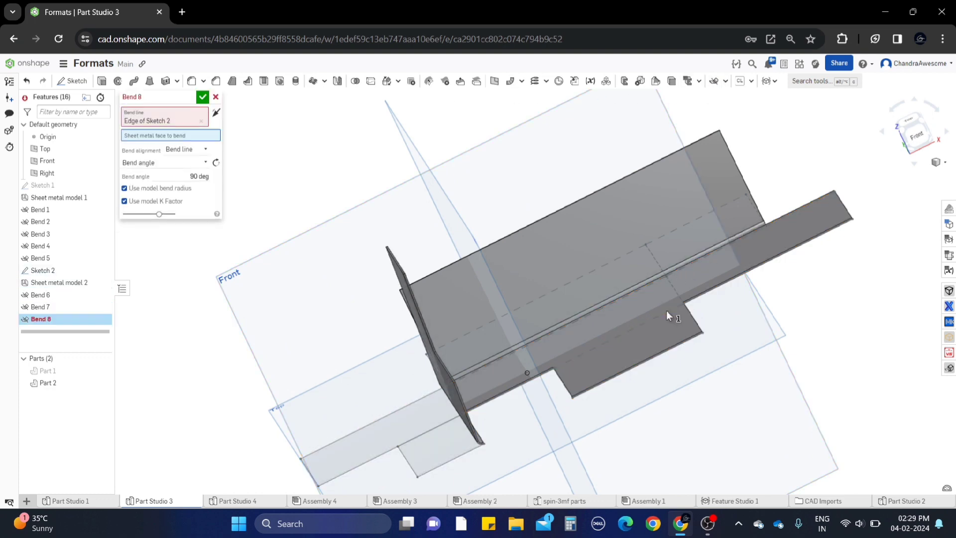
pyautogui.click(666, 309)
pyautogui.moveTo(682, 315); pyautogui.dragTo(705, 324, button='right')
pyautogui.click(182, 185)
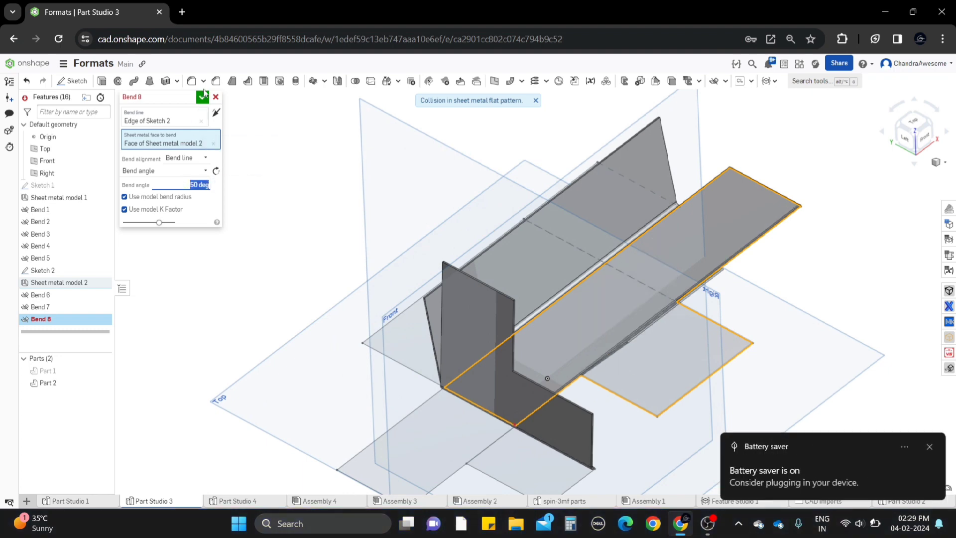
# Step: Inspect the side tab's bend up close, set its alignment to Hold line, and accept the bend
pyautogui.scroll(3, 673, 285)
pyautogui.moveTo(671, 292); pyautogui.dragTo(657, 280, button='right')
pyautogui.scroll(4, 159, 370)
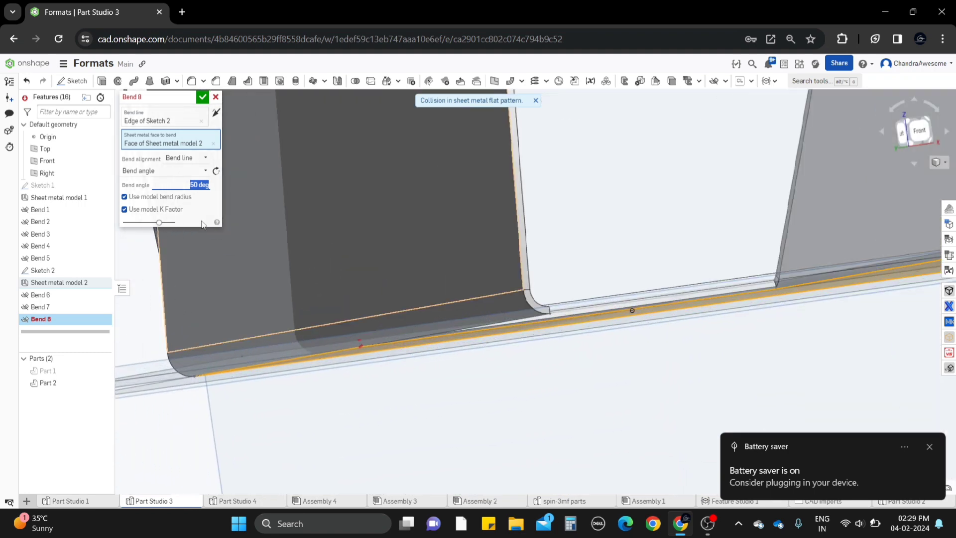
pyautogui.click(194, 162)
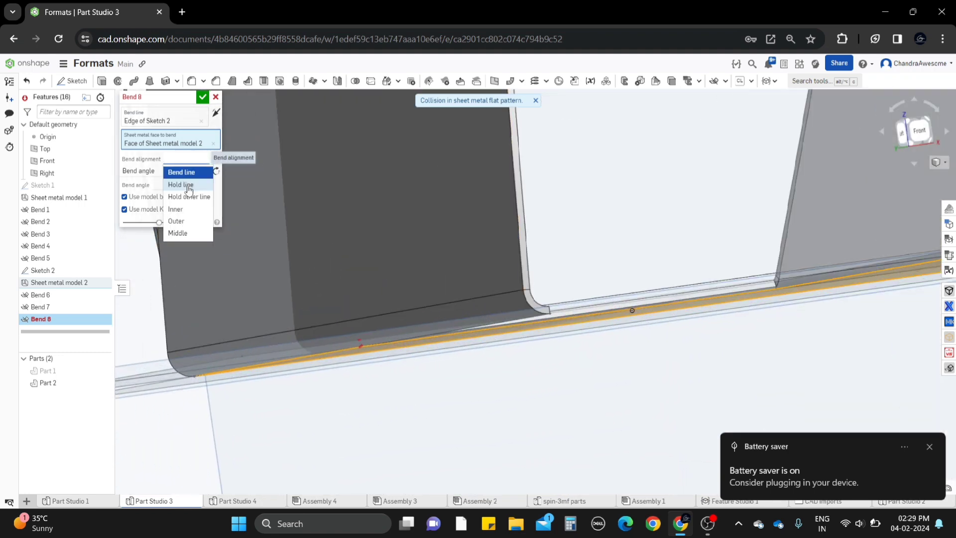
pyautogui.click(189, 187)
pyautogui.click(202, 97)
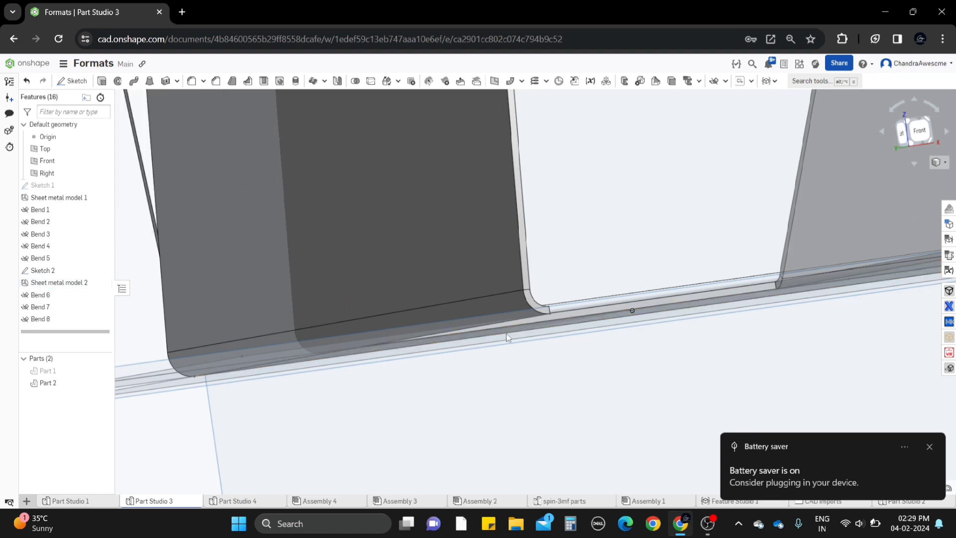
# Step: Examine the folded sheet metal part and its three bent flanges from several angles
pyautogui.scroll(-5, 551, 350)
pyautogui.moveTo(553, 353); pyautogui.dragTo(595, 390, button='right')
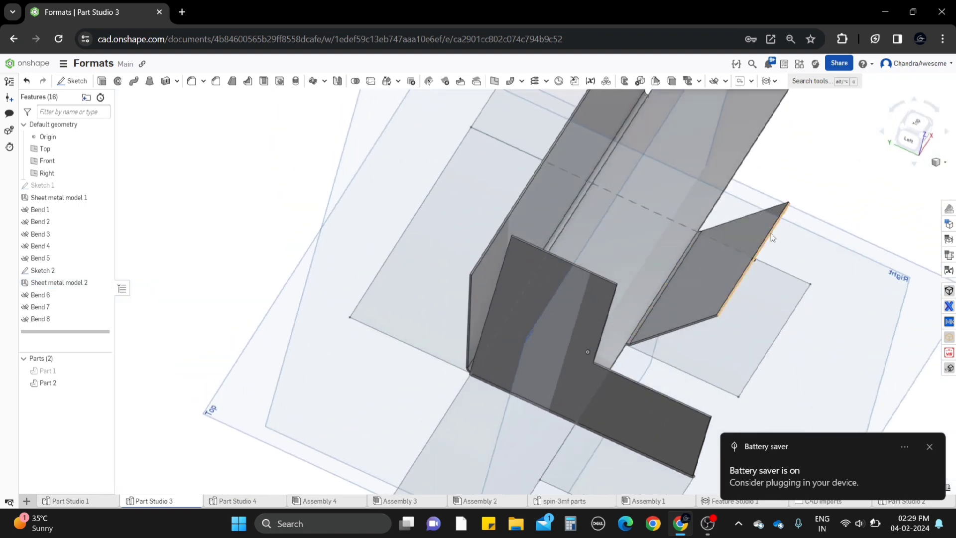
pyautogui.moveTo(772, 238); pyautogui.dragTo(597, 306, button='right')
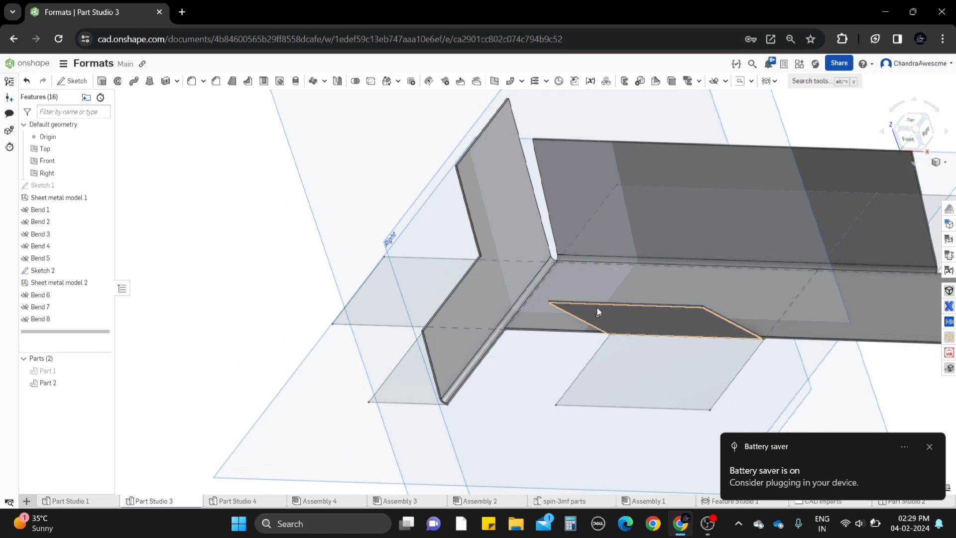
pyautogui.scroll(-4, 596, 308)
pyautogui.moveTo(615, 298); pyautogui.dragTo(481, 307, button='middle')
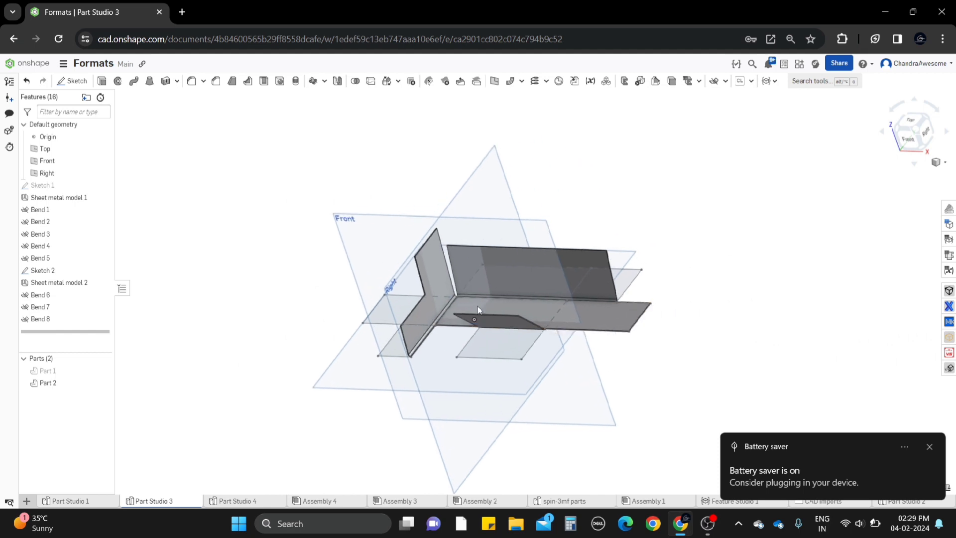
pyautogui.scroll(2, 480, 307)
pyautogui.moveTo(480, 307); pyautogui.dragTo(465, 280, button='right')
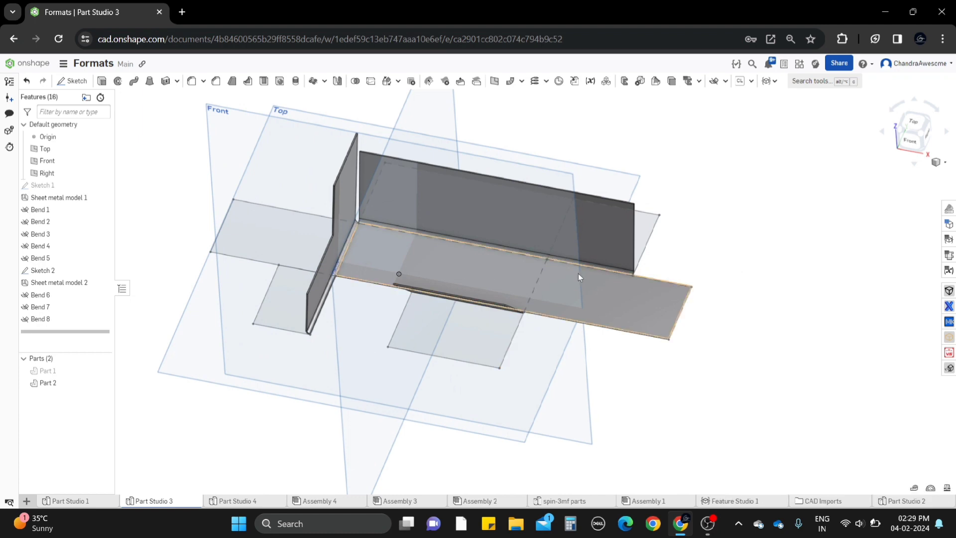
pyautogui.scroll(3, 530, 271)
pyautogui.scroll(-5, 588, 297)
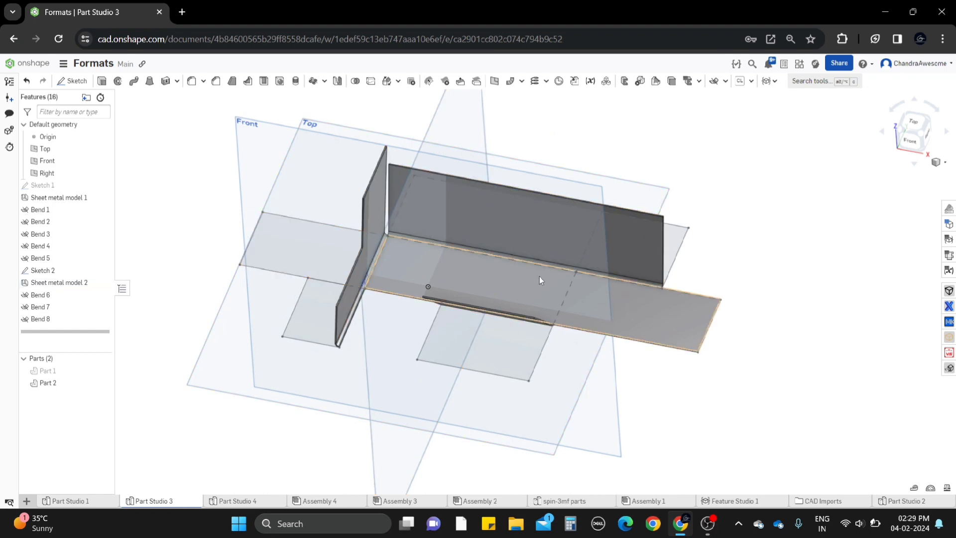
pyautogui.moveTo(539, 277); pyautogui.dragTo(590, 302, button='right')
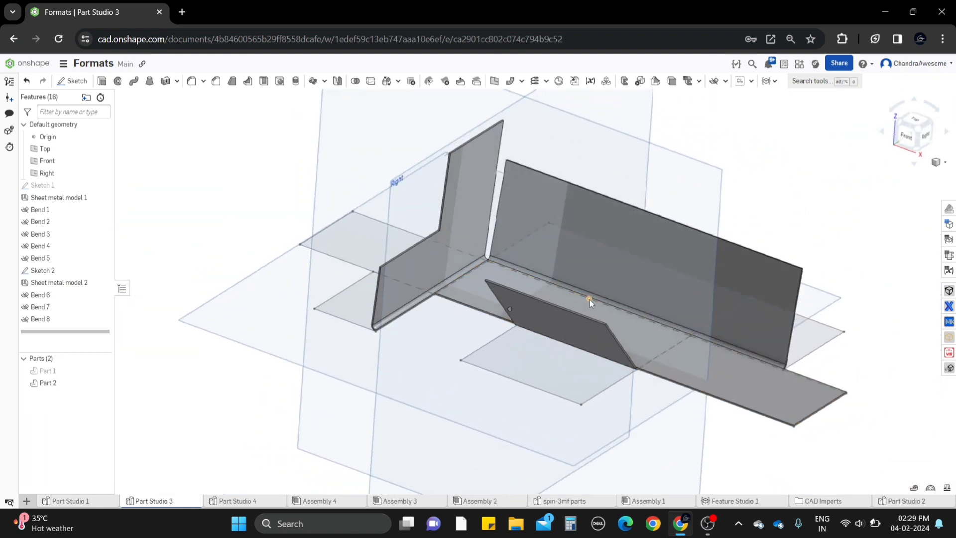